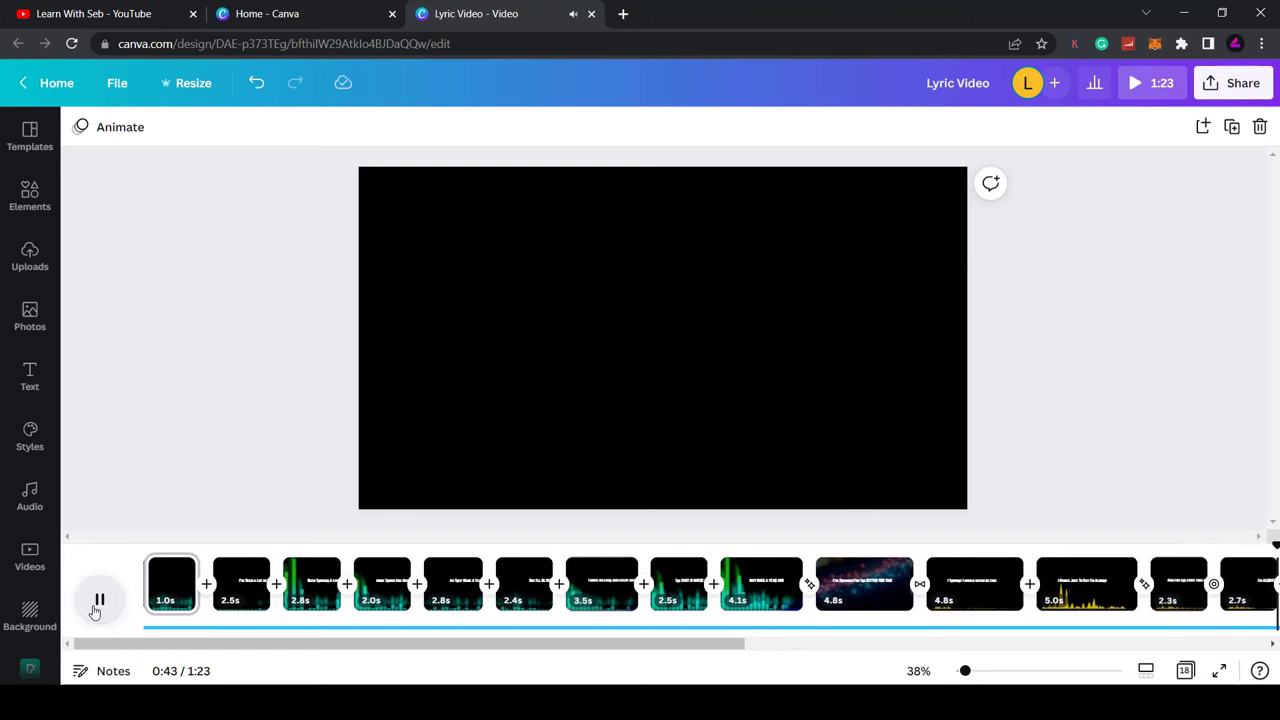
Pause the lyric video preview at 0:43 of 1:23
{"action": "left_click", "coordinate": [306, 249]}
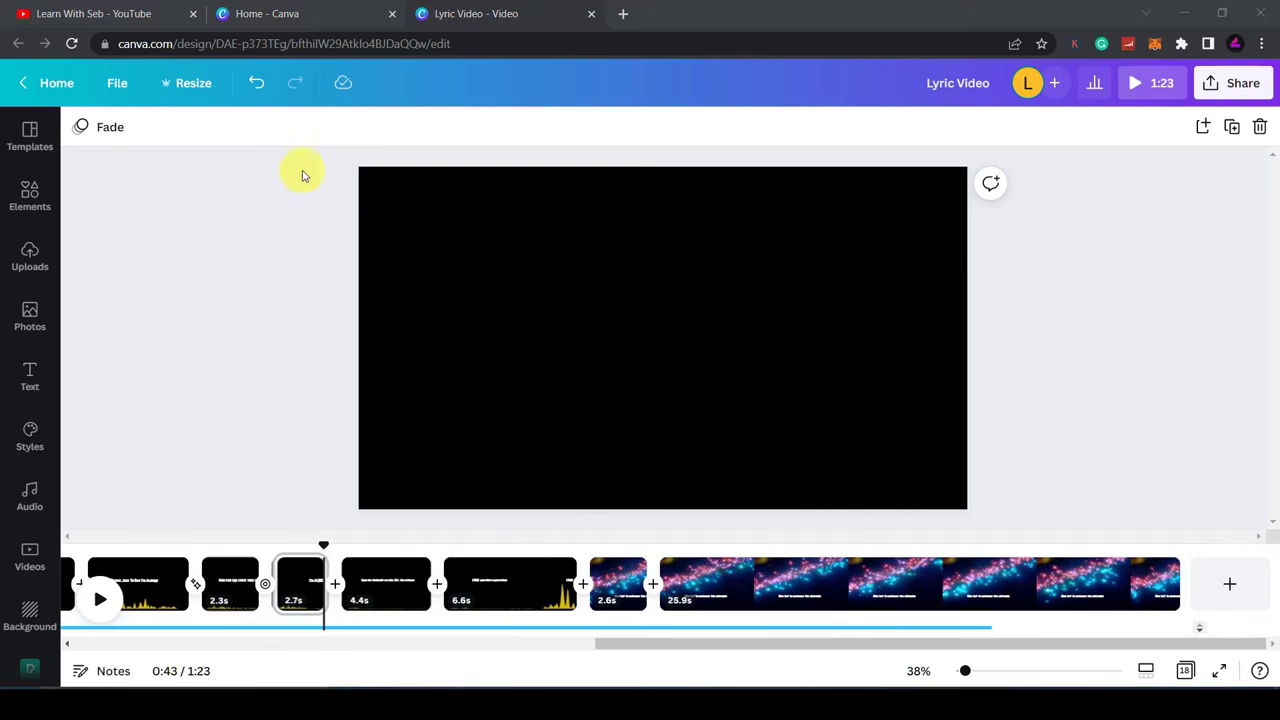
Create a new blank 1920×1080 video design from Home and show the stock Videos library
{"action": "left_click", "coordinate": [333, 13]}
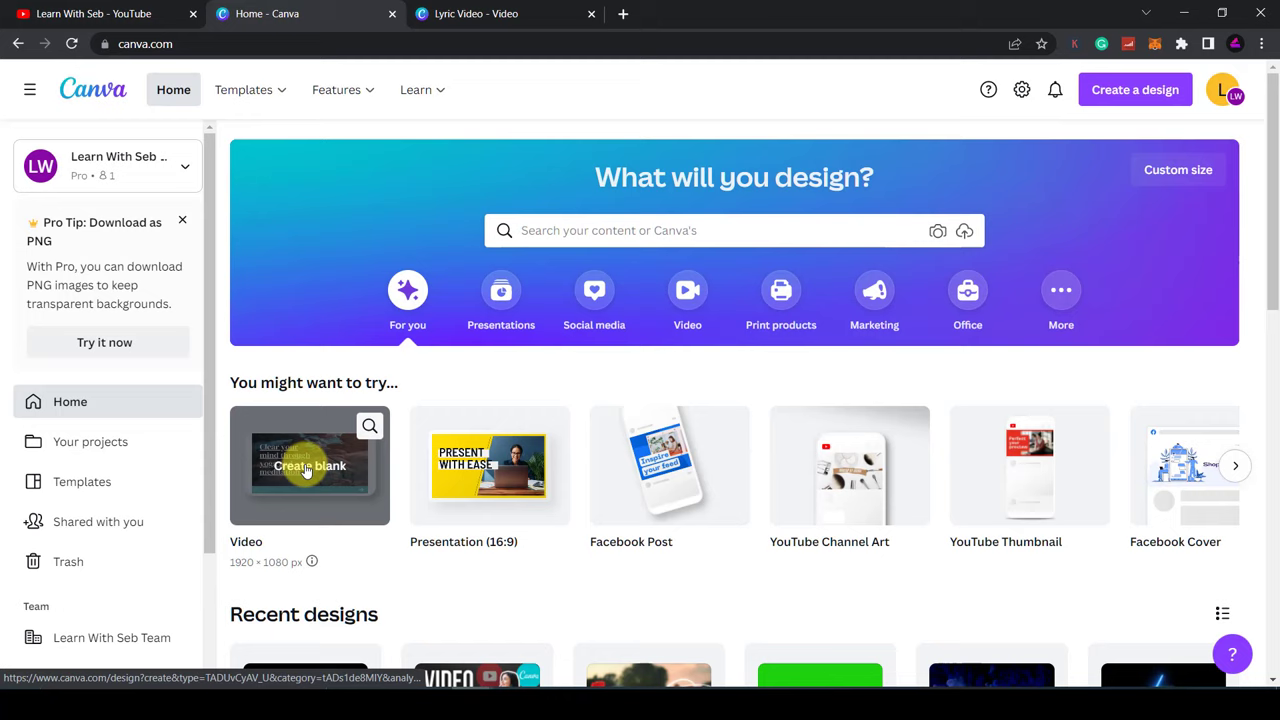
{"action": "left_click", "coordinate": [307, 483]}
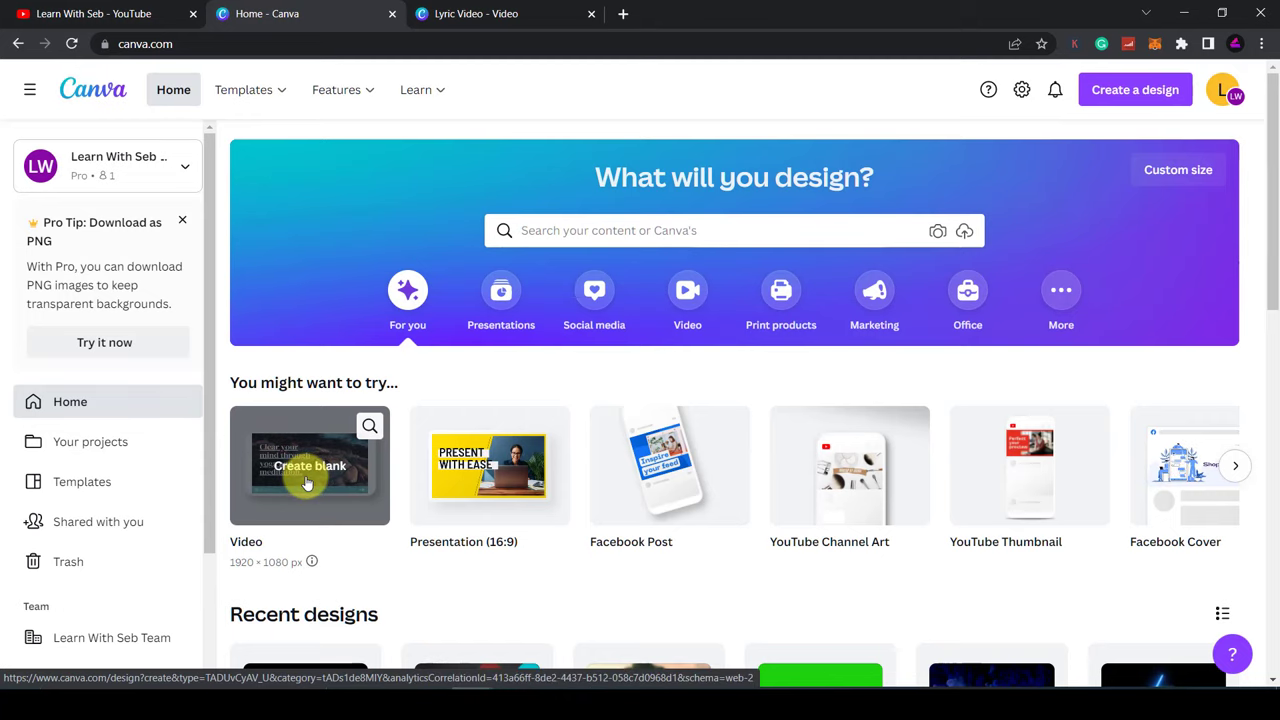
{"action": "left_click", "coordinate": [306, 483]}
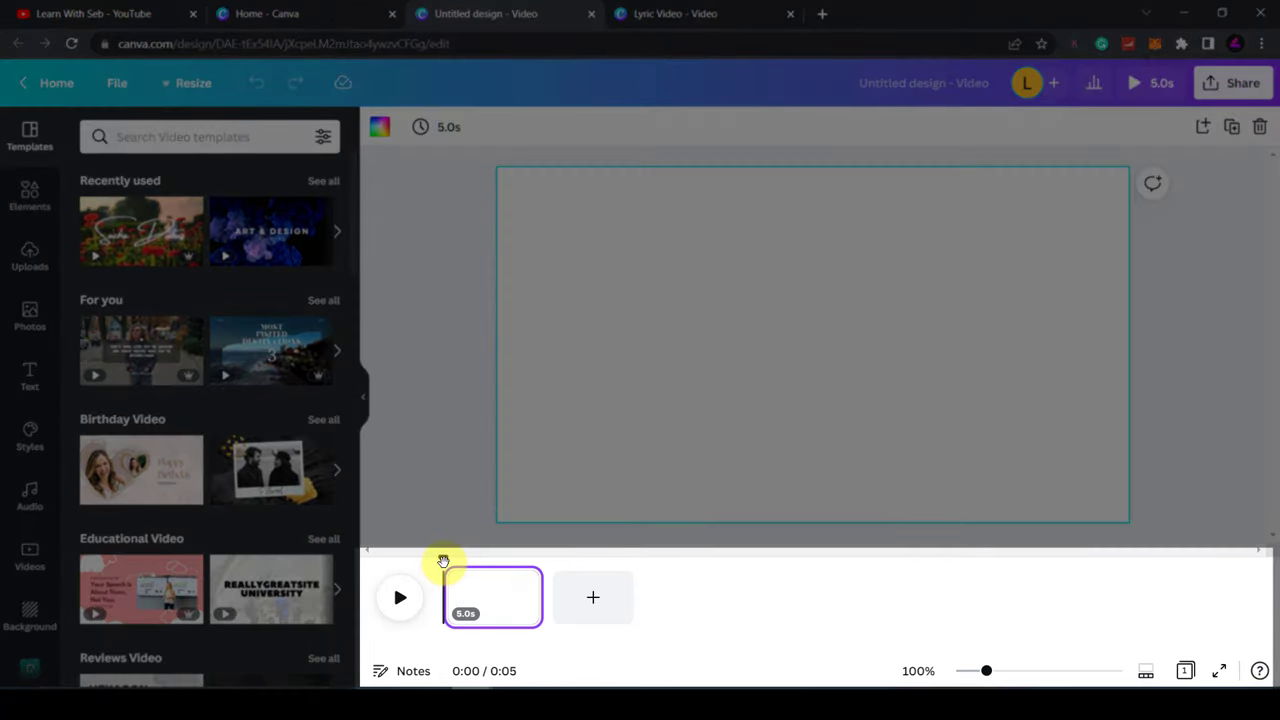
{"action": "mouse_move", "coordinate": [443, 561]}
{"action": "left_mouse_down"}
{"action": "mouse_move", "coordinate": [537, 563]}
{"action": "mouse_move", "coordinate": [443, 570]}
{"action": "left_mouse_up"}
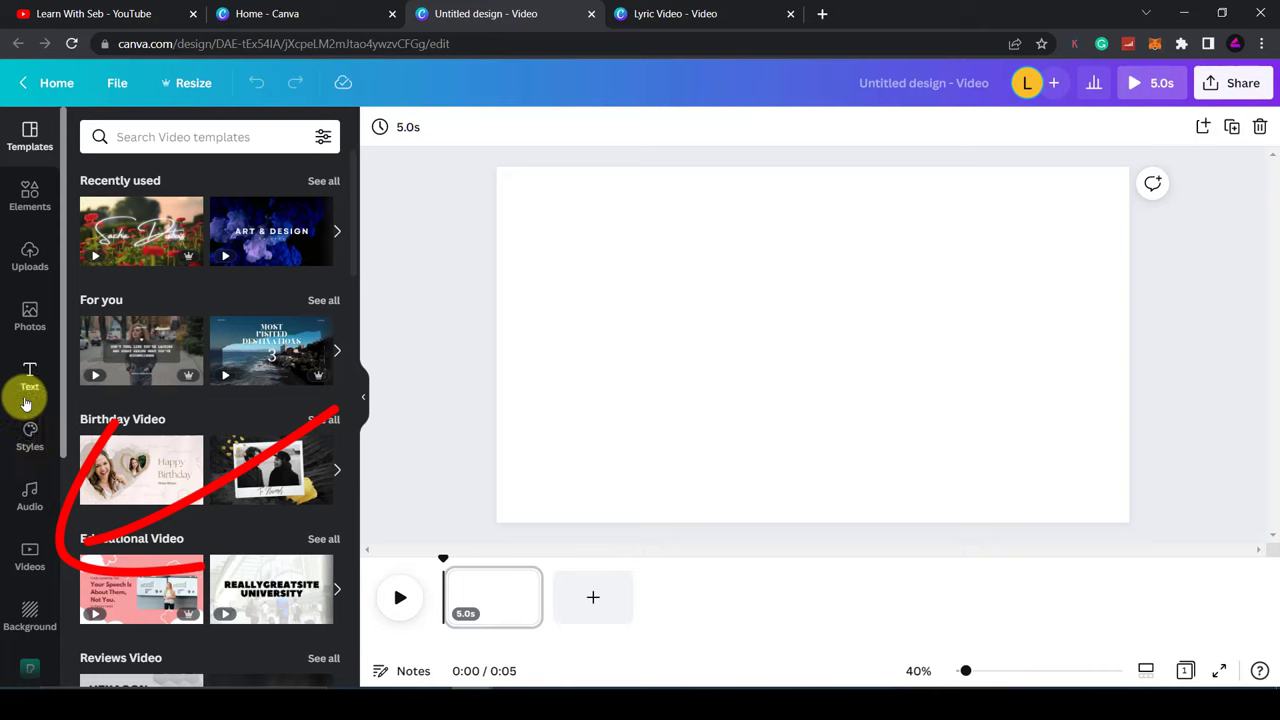
{"action": "left_click", "coordinate": [29, 553]}
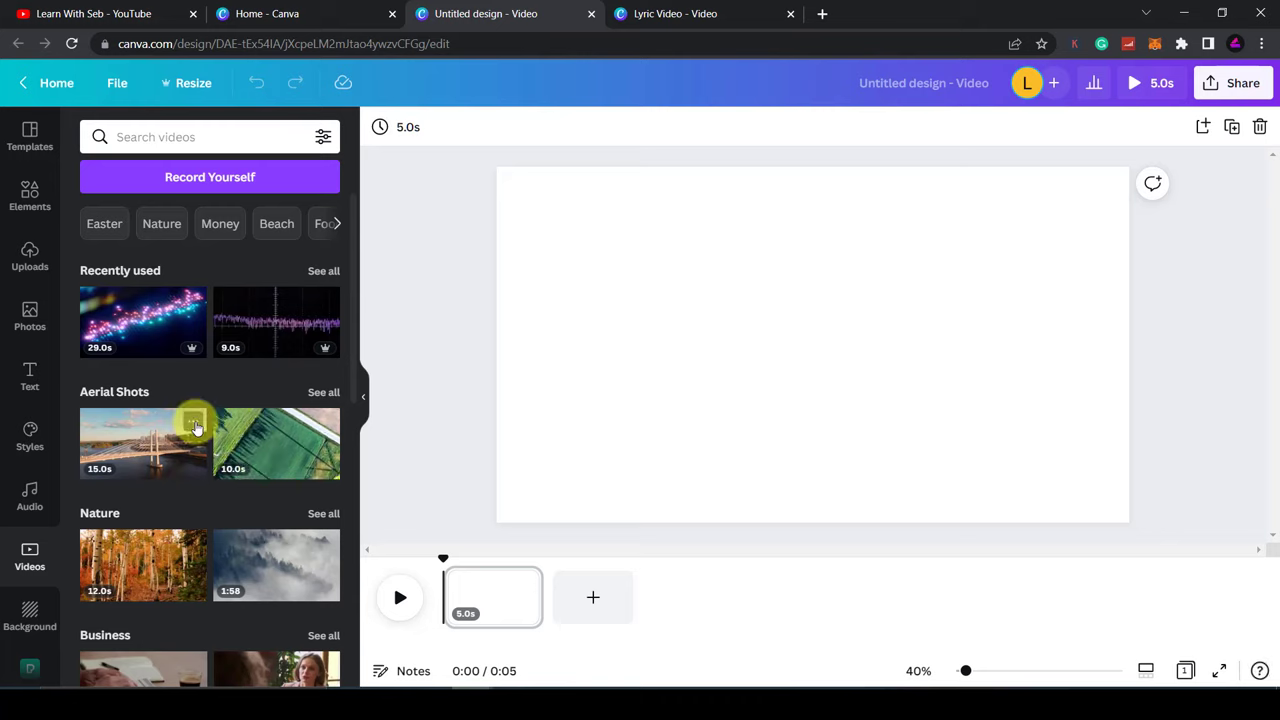
Search the video library for 'audio visualiser' and browse the results
{"action": "left_click", "coordinate": [160, 140]}
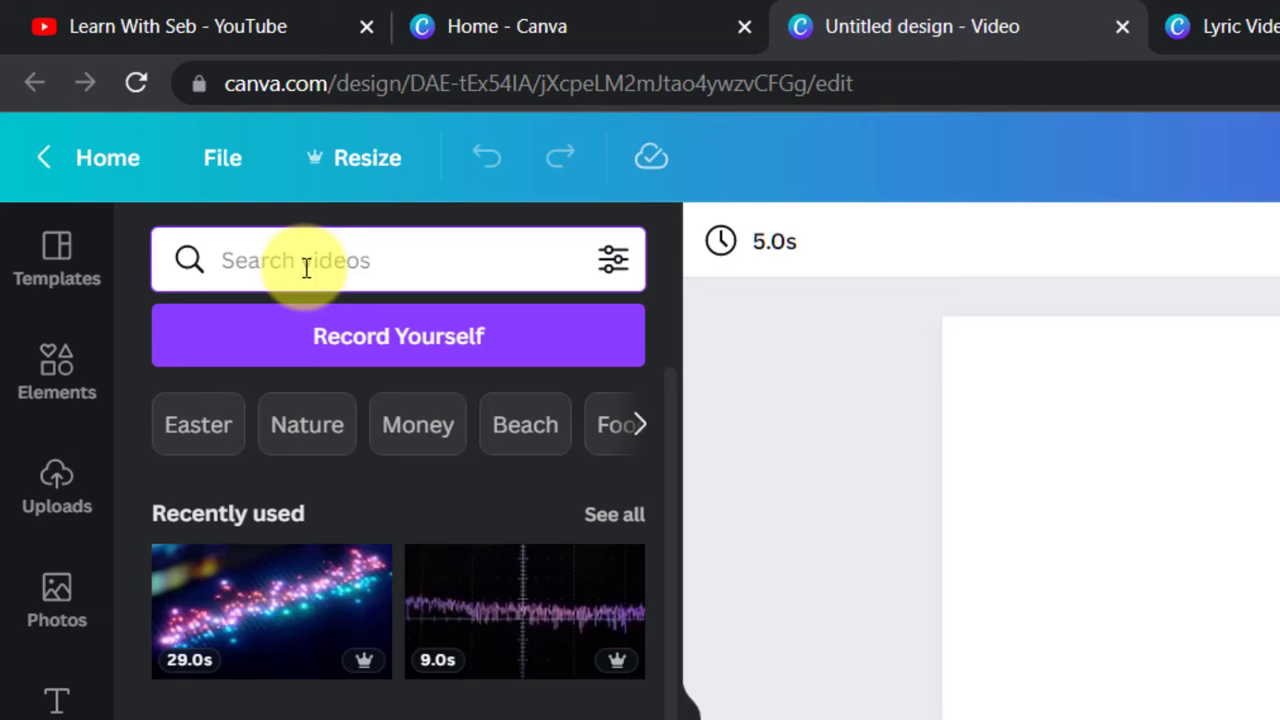
{"action": "type", "text": "audio visualiser"}
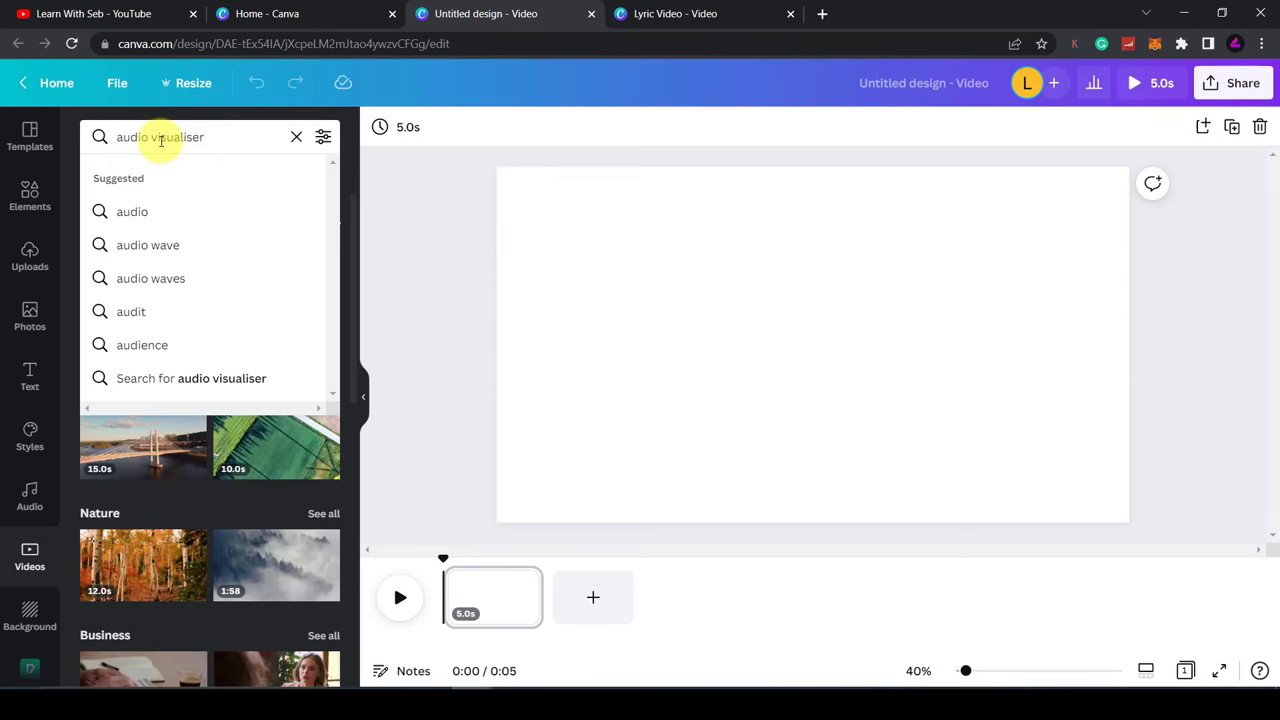
{"action": "key", "text": "Return"}
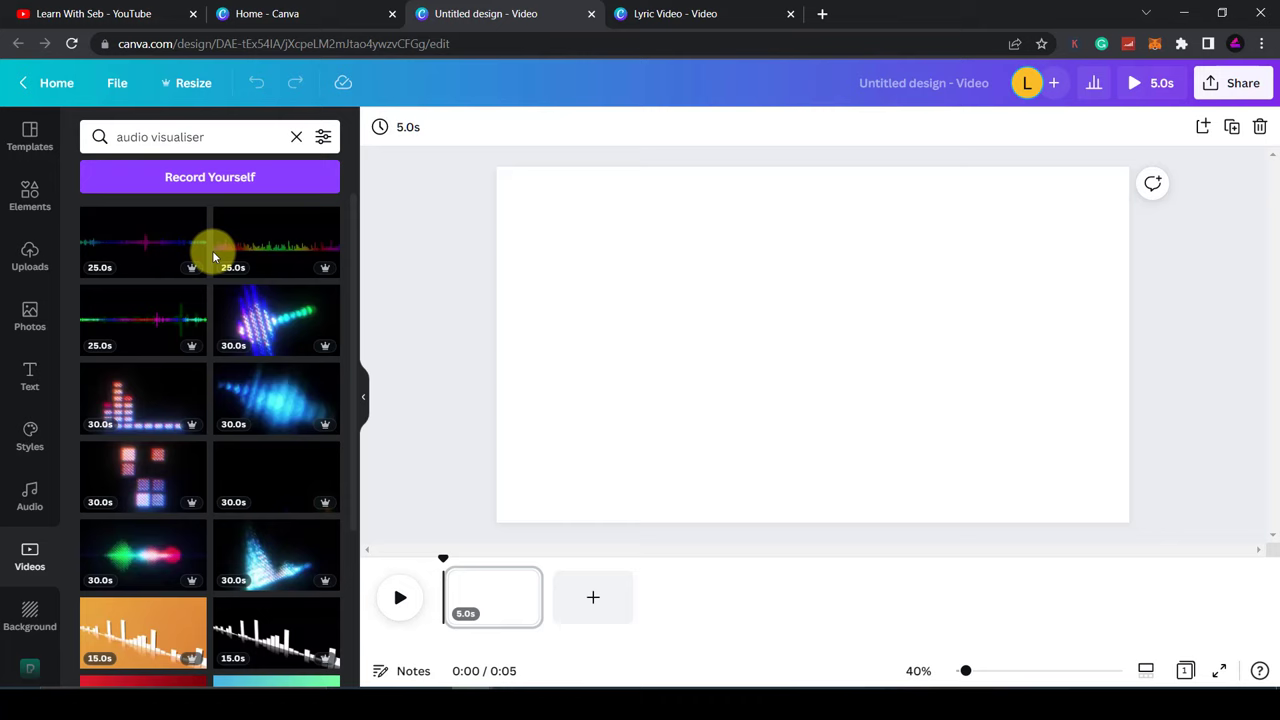
{"action": "scroll", "coordinate": [173, 446], "scroll_direction": "down", "scroll_amount": 1}
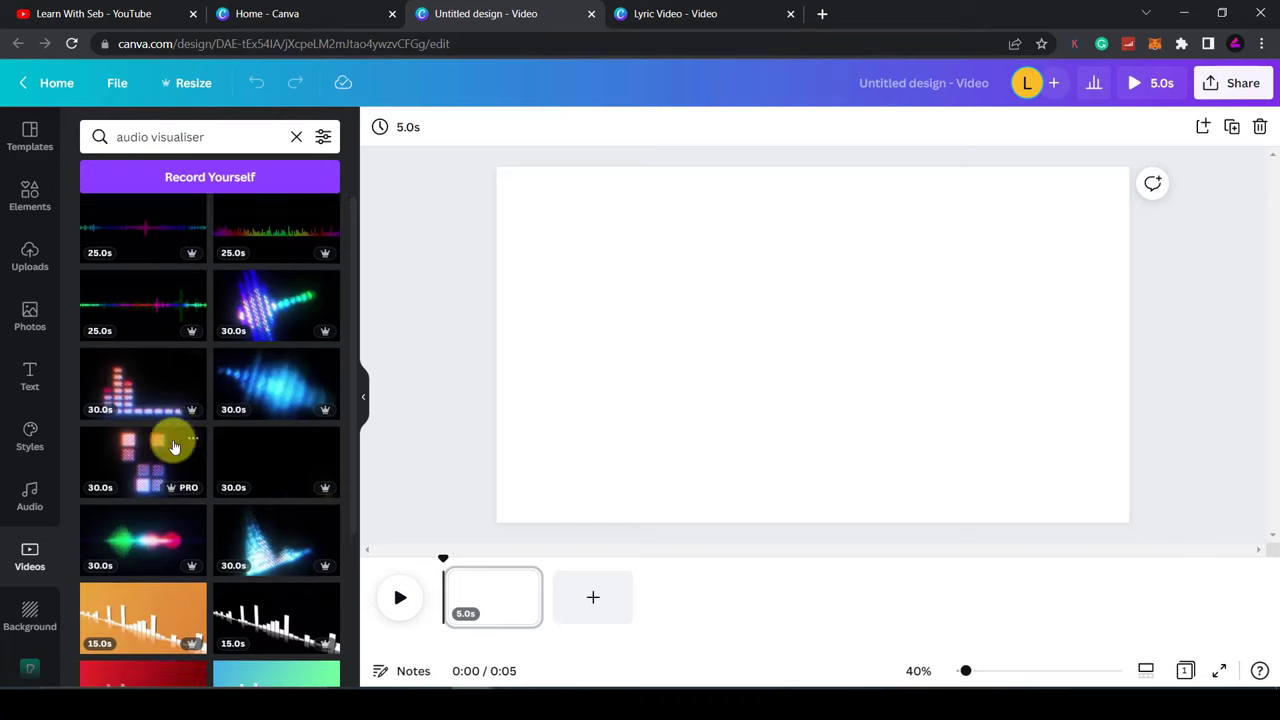
{"action": "scroll", "coordinate": [173, 446], "scroll_direction": "down", "scroll_amount": 10}
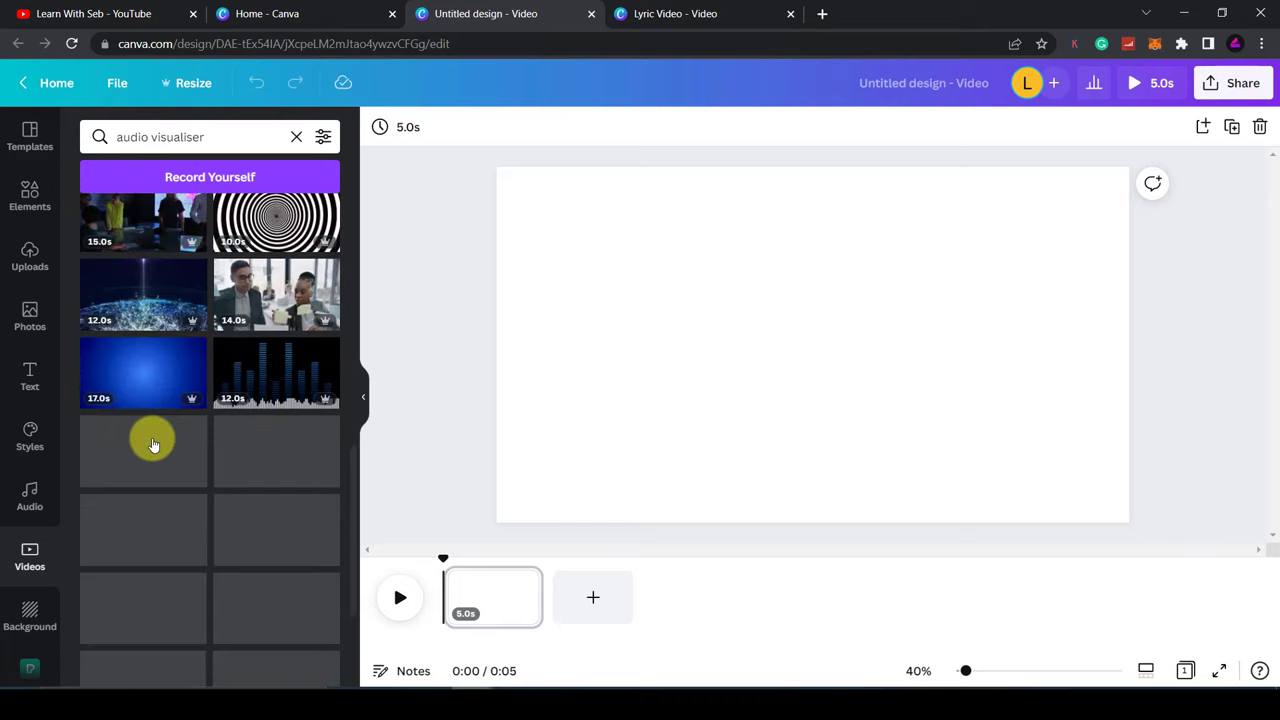
{"action": "scroll", "coordinate": [152, 438], "scroll_direction": "up", "scroll_amount": 10}
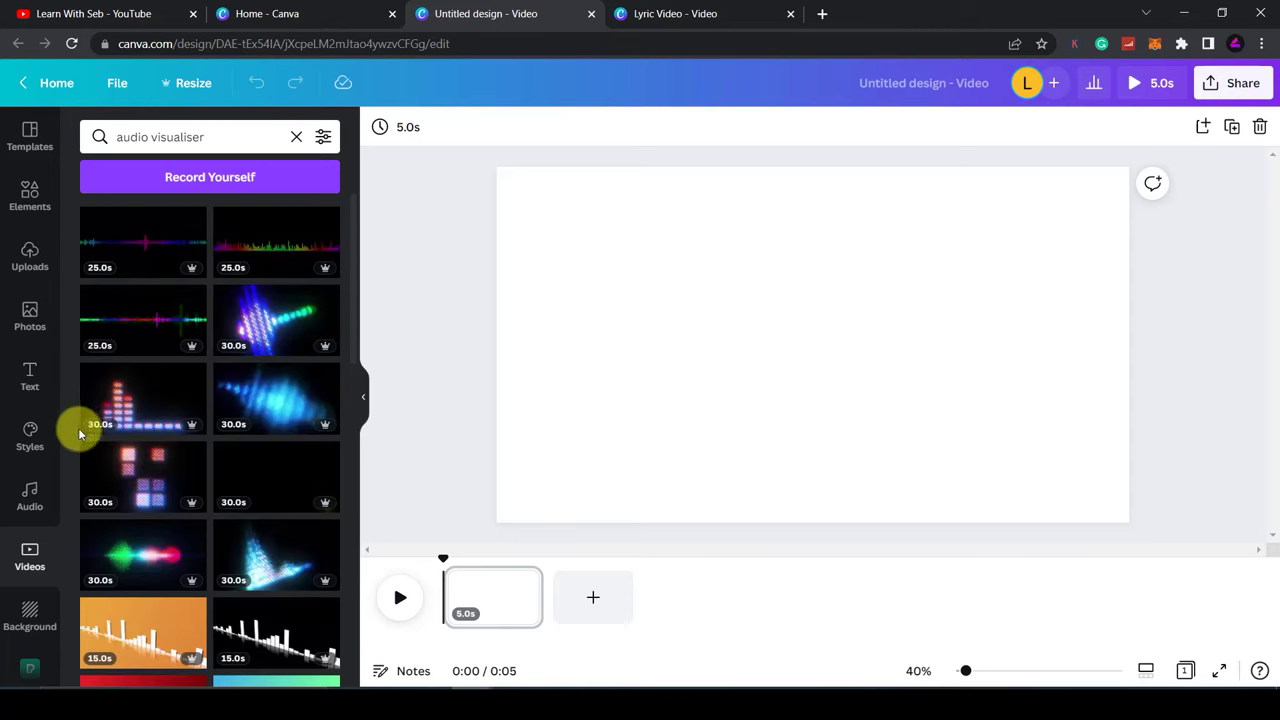
Add the 20.0s teal equaliser clip from Recently used onto the page
{"action": "left_click", "coordinate": [24, 563]}
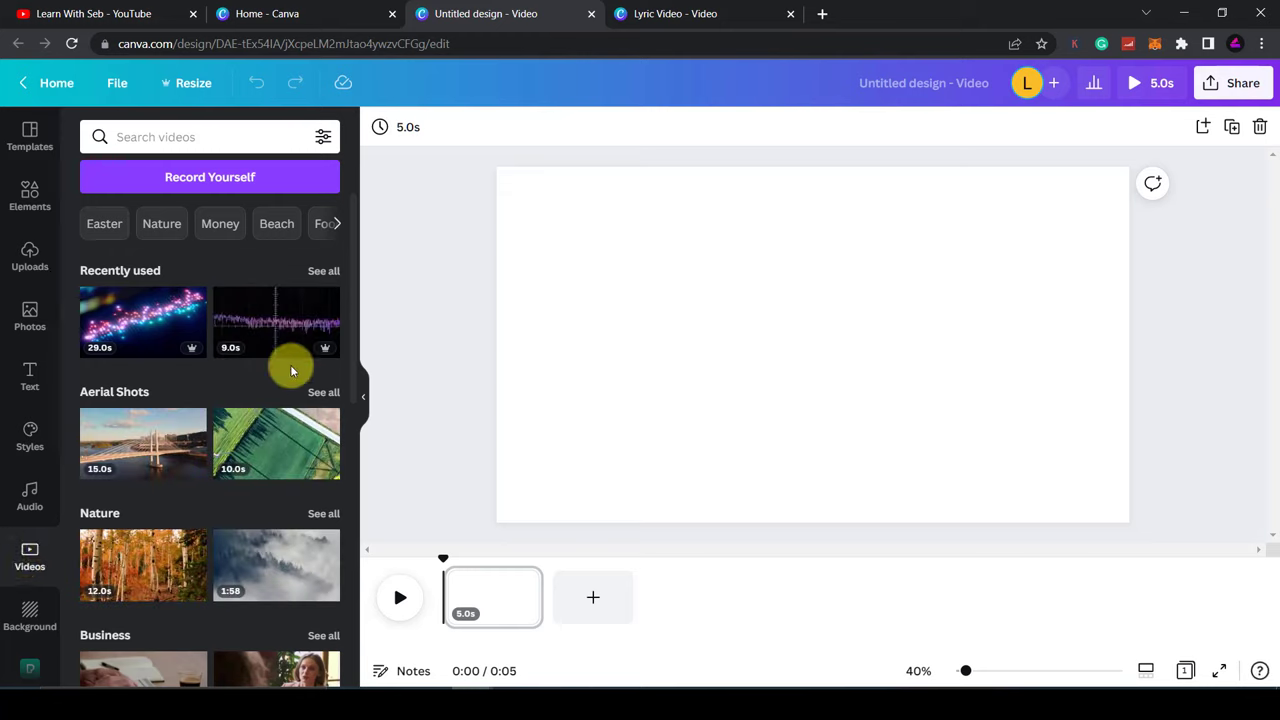
{"action": "left_click", "coordinate": [326, 272]}
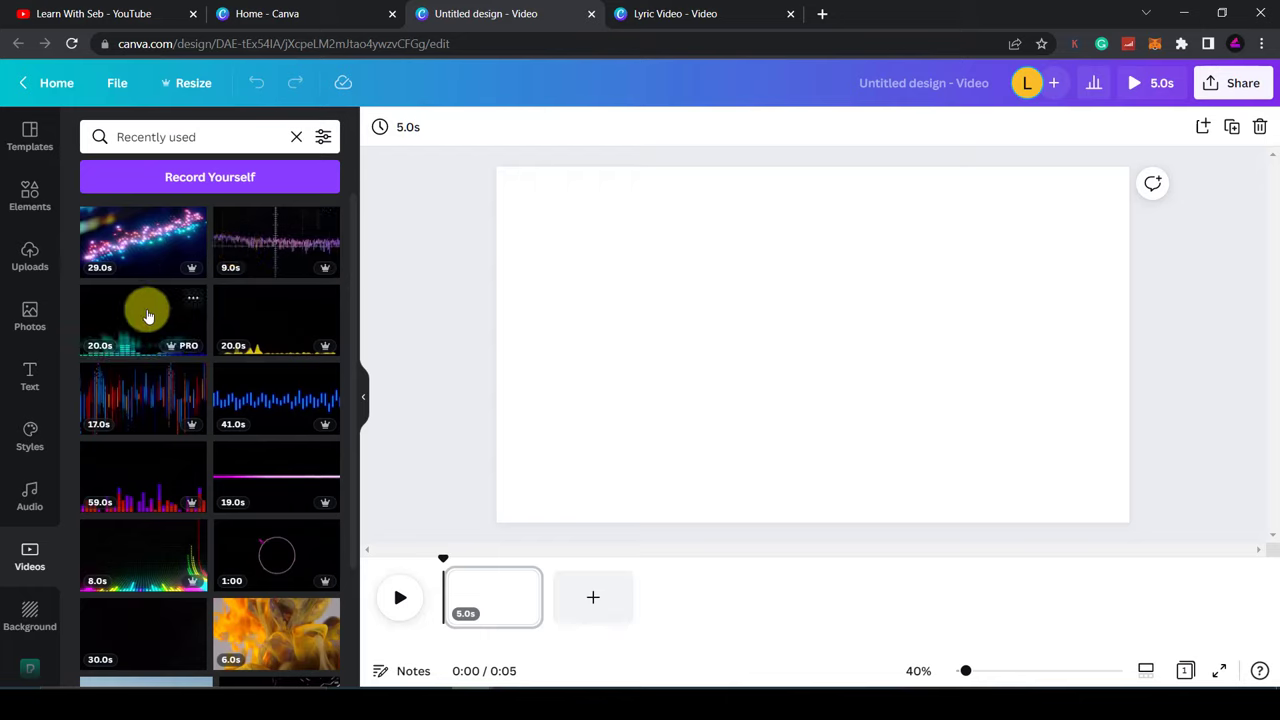
{"action": "left_click_drag", "start_coordinate": [130, 313], "coordinate": [572, 247]}
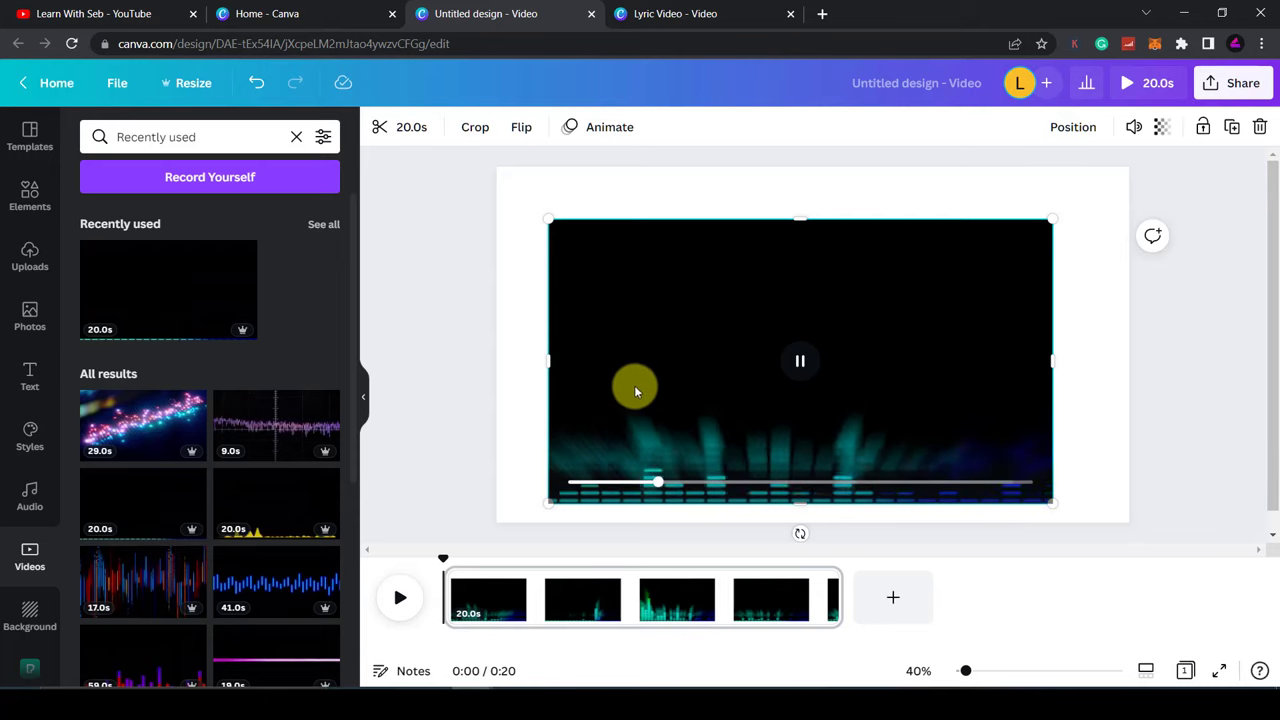
Pause the clip and stretch it past the page edges to fill the 1920×1080 canvas
{"action": "left_click", "coordinate": [794, 363]}
{"action": "left_click", "coordinate": [549, 497]}
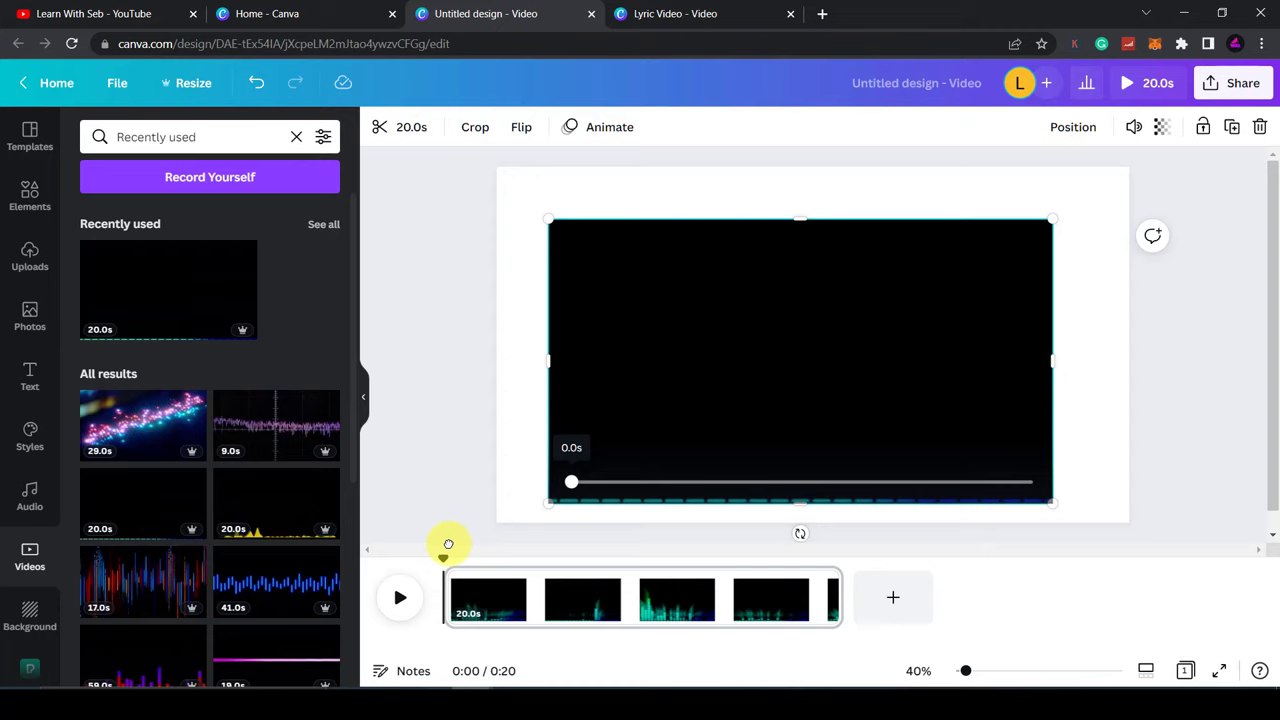
{"action": "left_click_drag", "start_coordinate": [546, 503], "coordinate": [427, 545]}
{"action": "left_click_drag", "start_coordinate": [1040, 228], "coordinate": [1230, 137]}
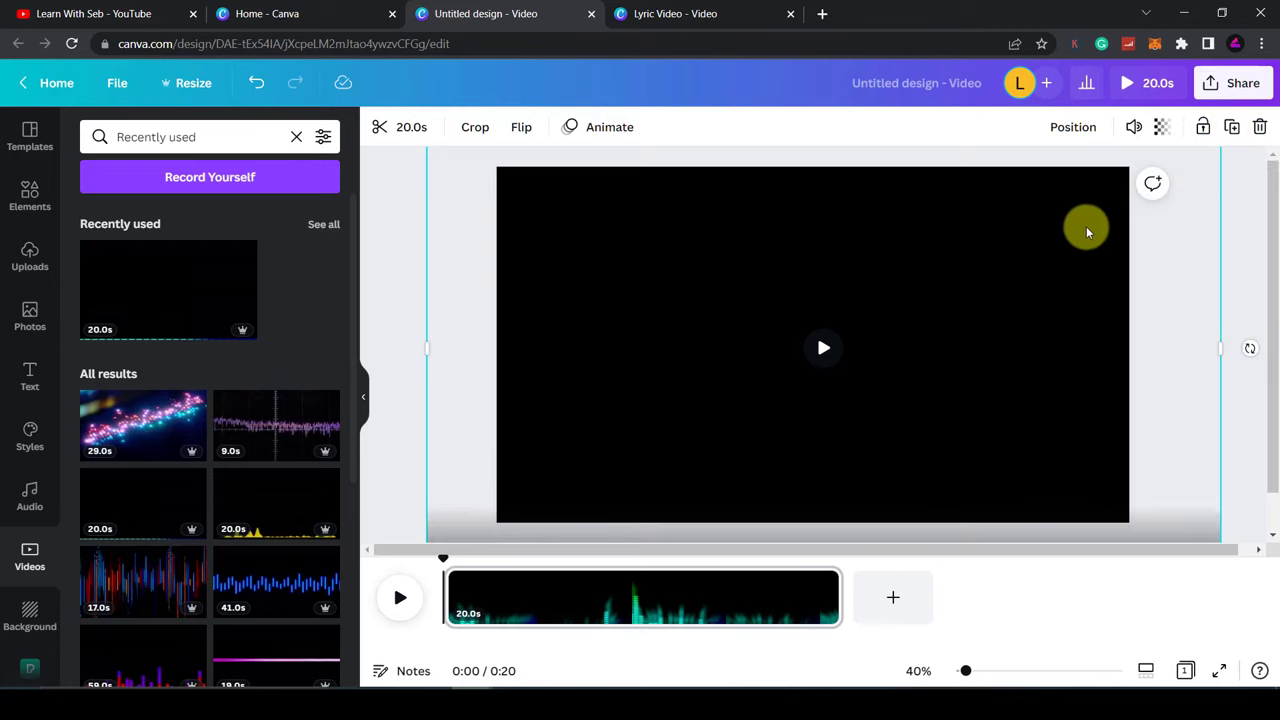
{"action": "left_click_drag", "start_coordinate": [1051, 243], "coordinate": [1060, 280]}
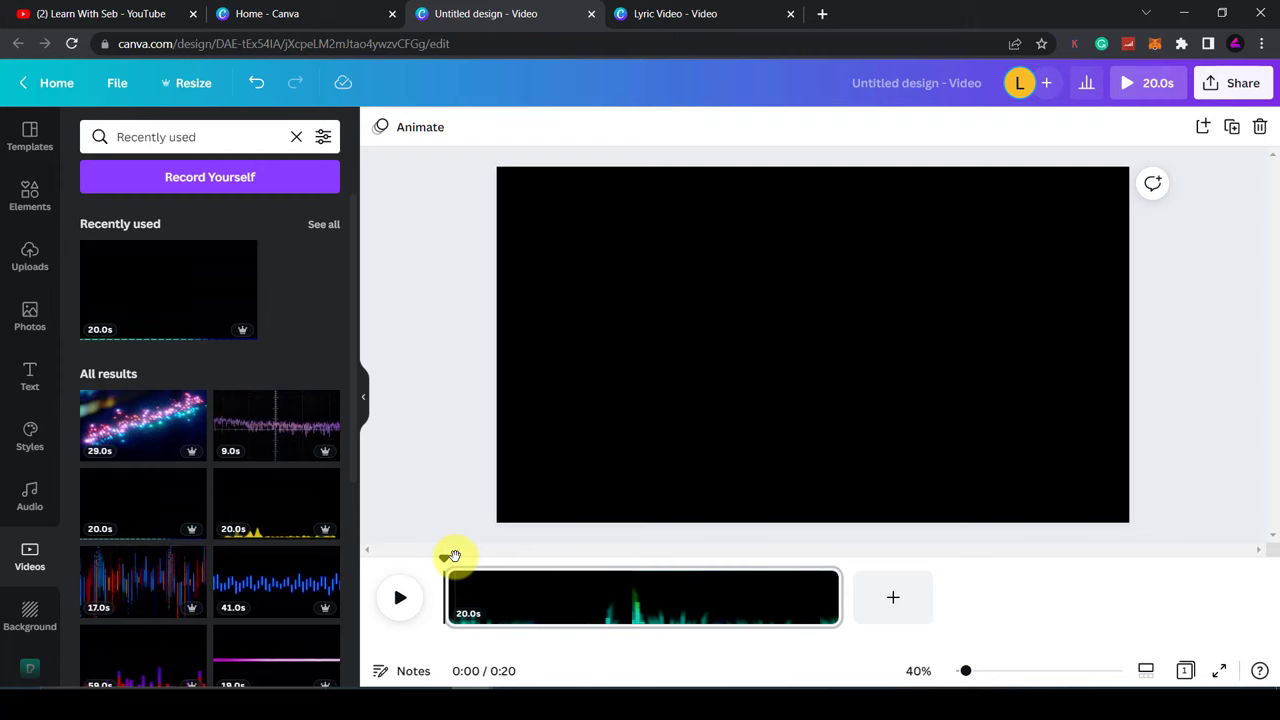
Add the uploaded A Year Ago - NEFFEX.mp3 as the design's soundtrack
{"action": "left_click", "coordinate": [25, 497]}
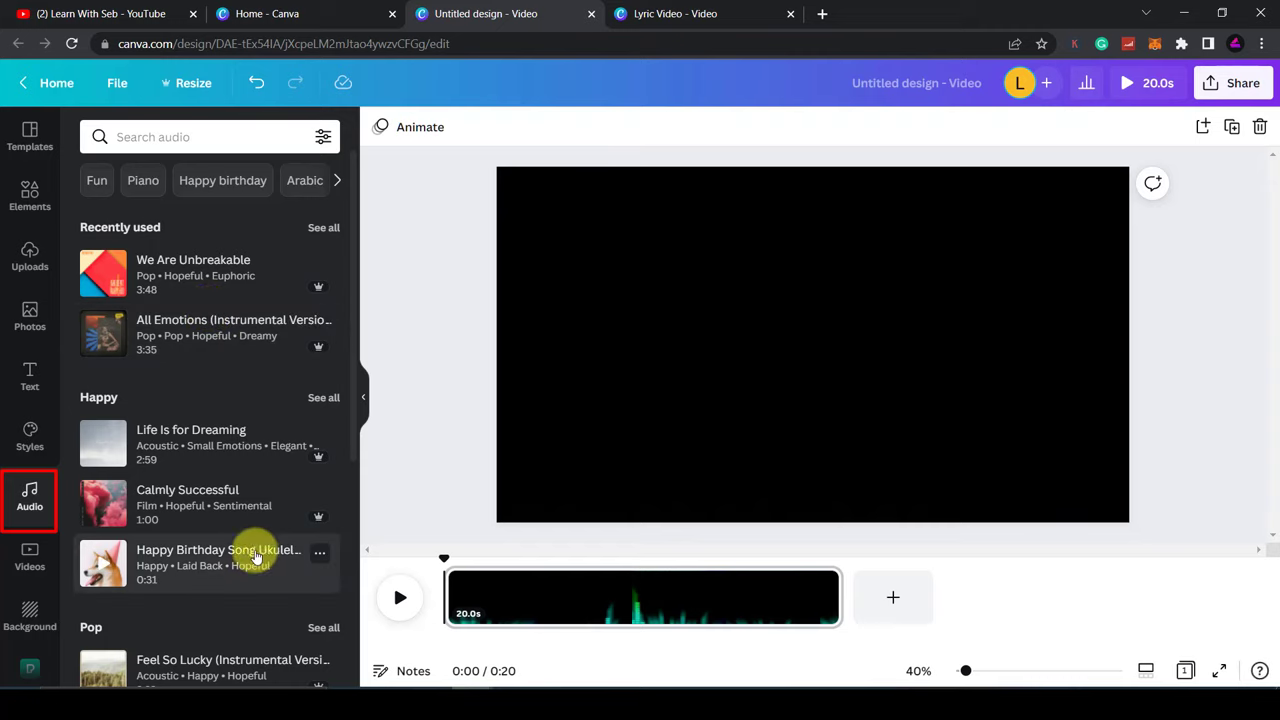
{"action": "left_click", "coordinate": [30, 257]}
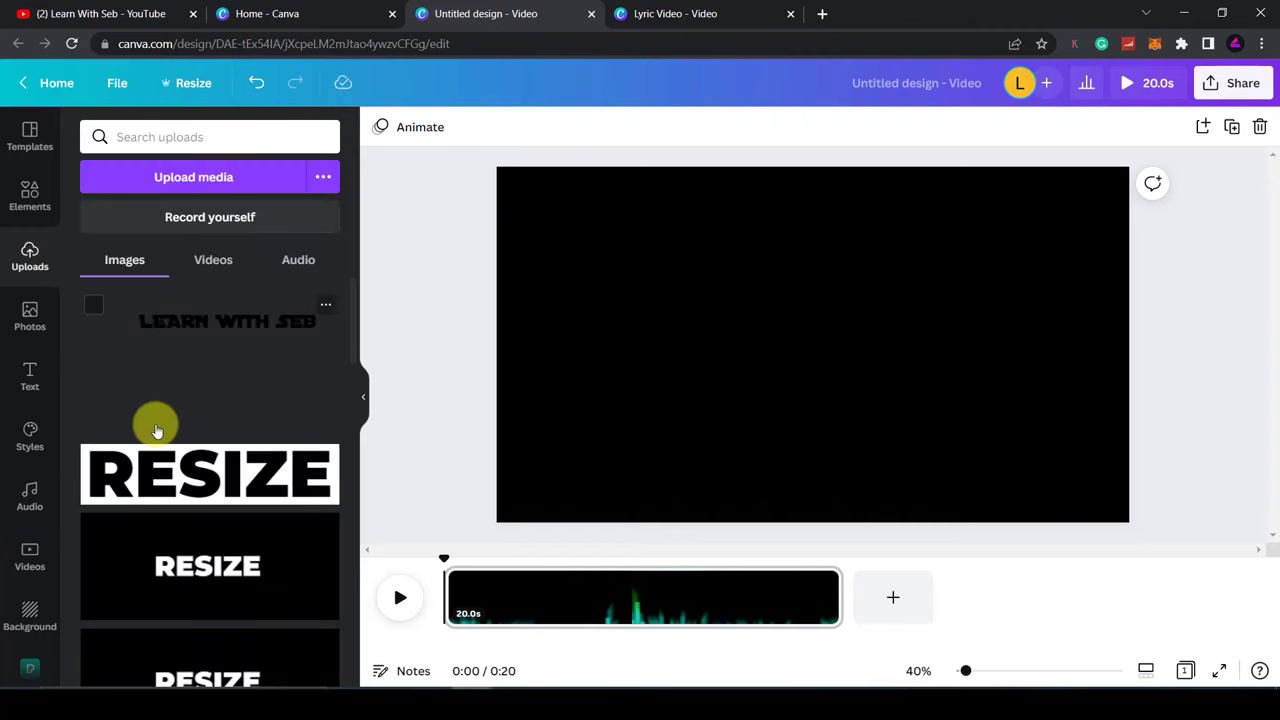
{"action": "left_click", "coordinate": [287, 265]}
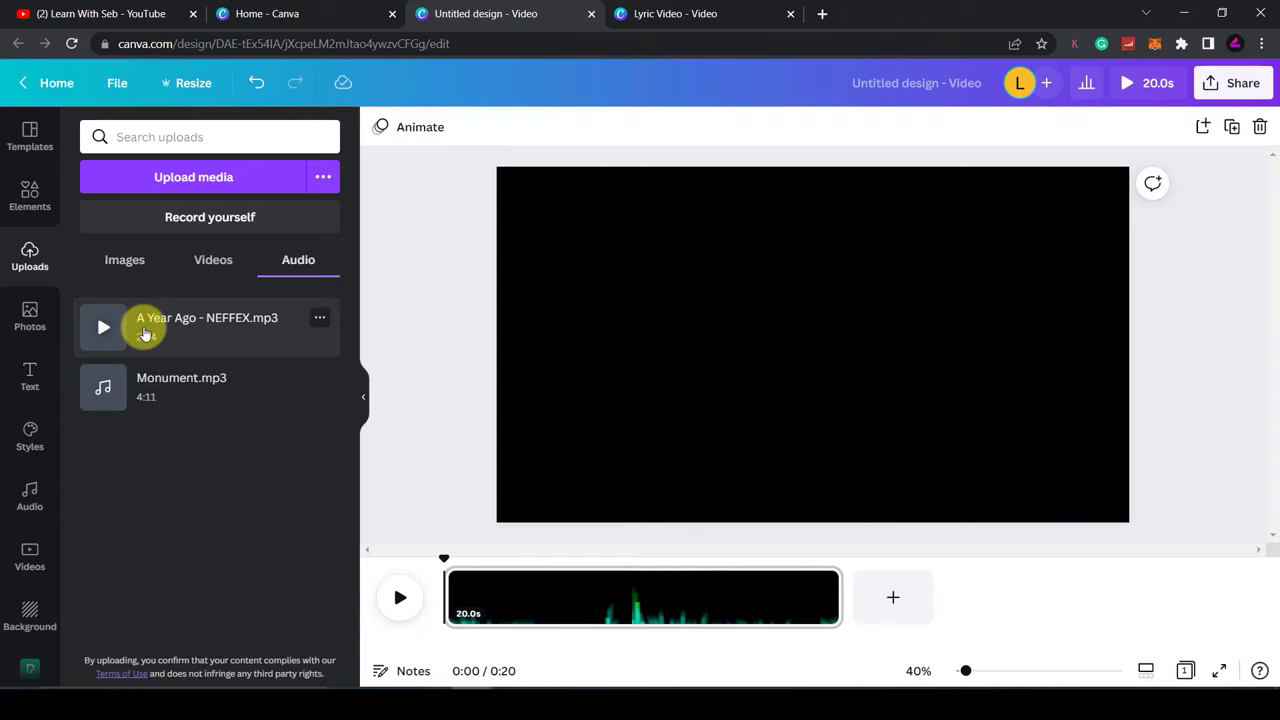
{"action": "left_click_drag", "start_coordinate": [145, 333], "coordinate": [511, 648]}
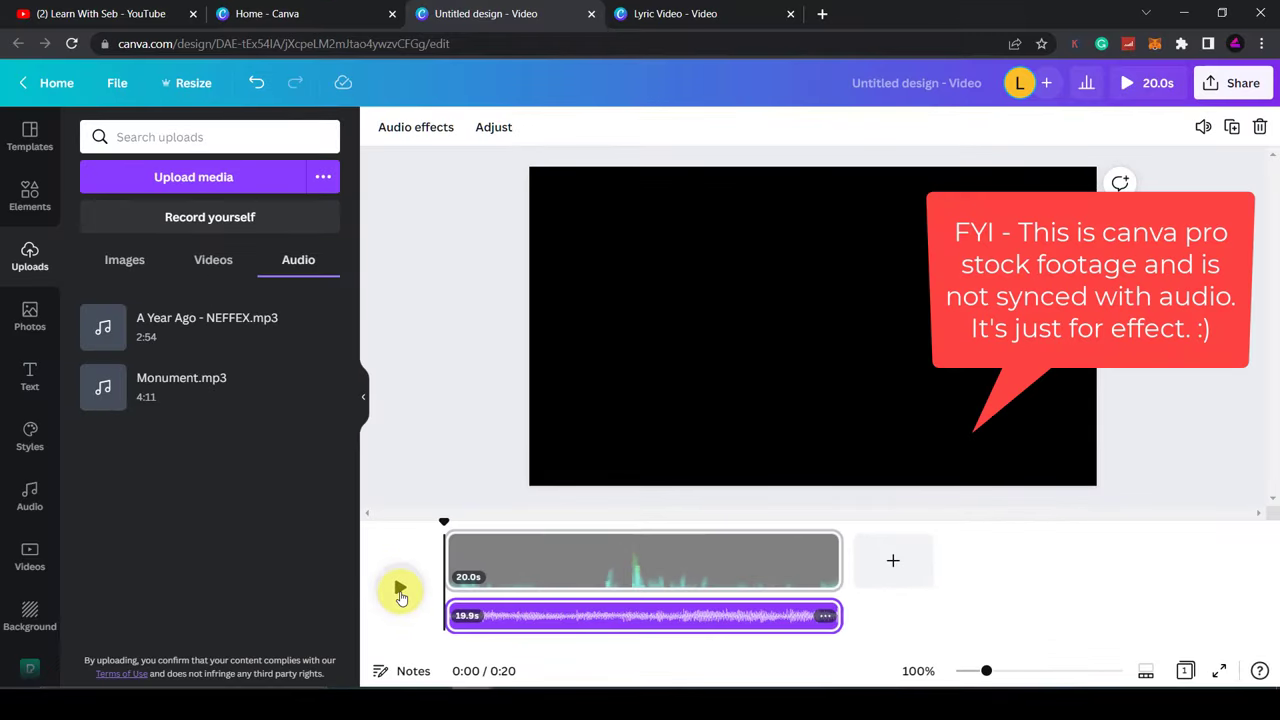
Preview the design with the soundtrack, then lower the track's volume to 50
{"action": "left_click", "coordinate": [228, 530]}
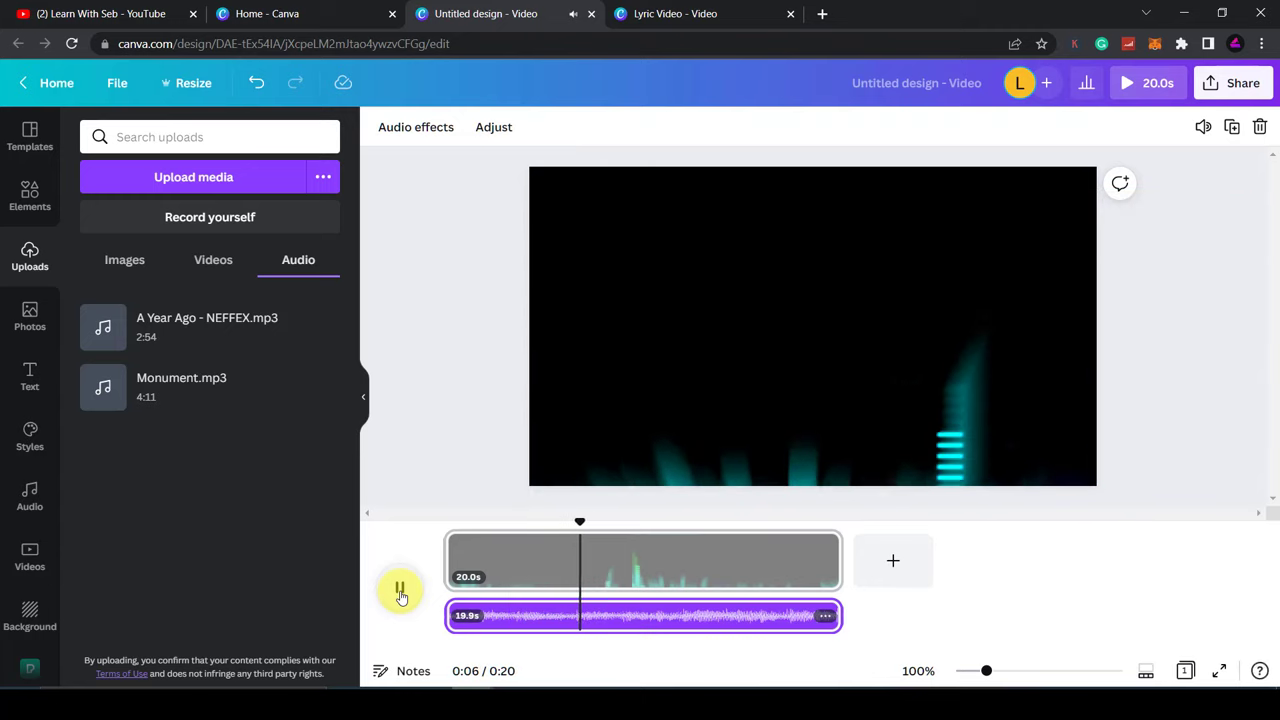
{"action": "left_click", "coordinate": [400, 593]}
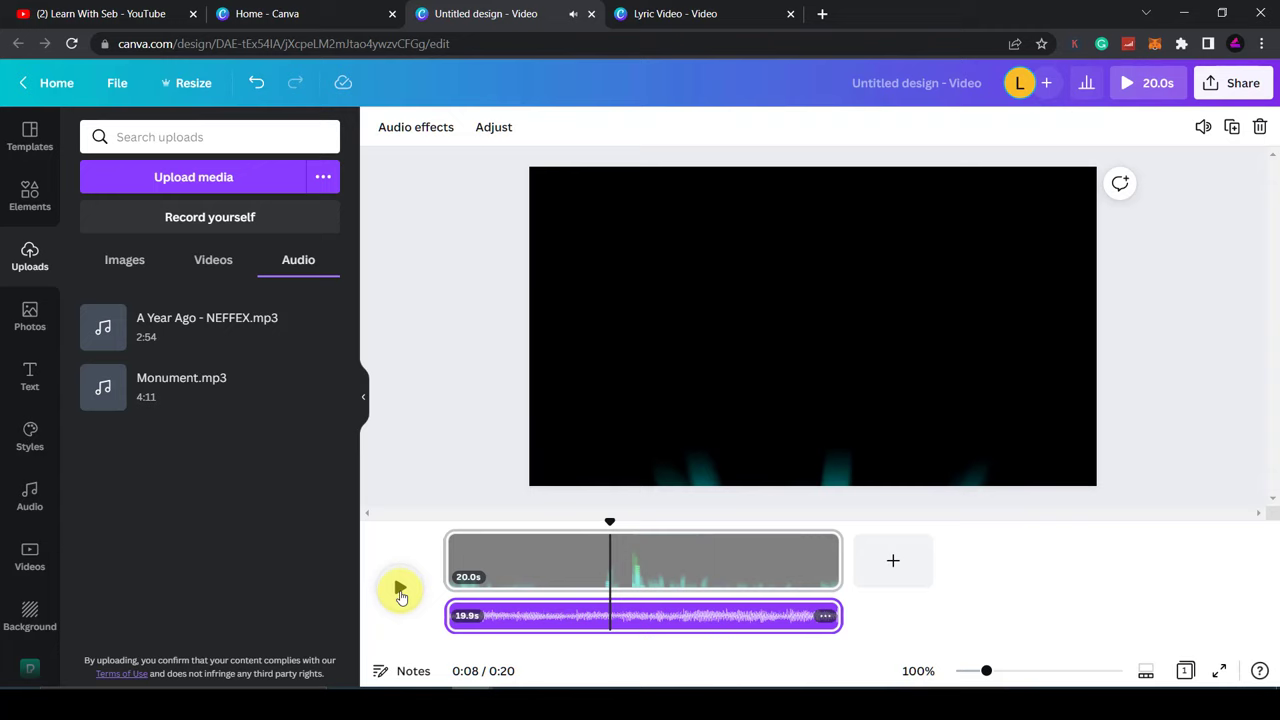
{"action": "left_click", "coordinate": [566, 612]}
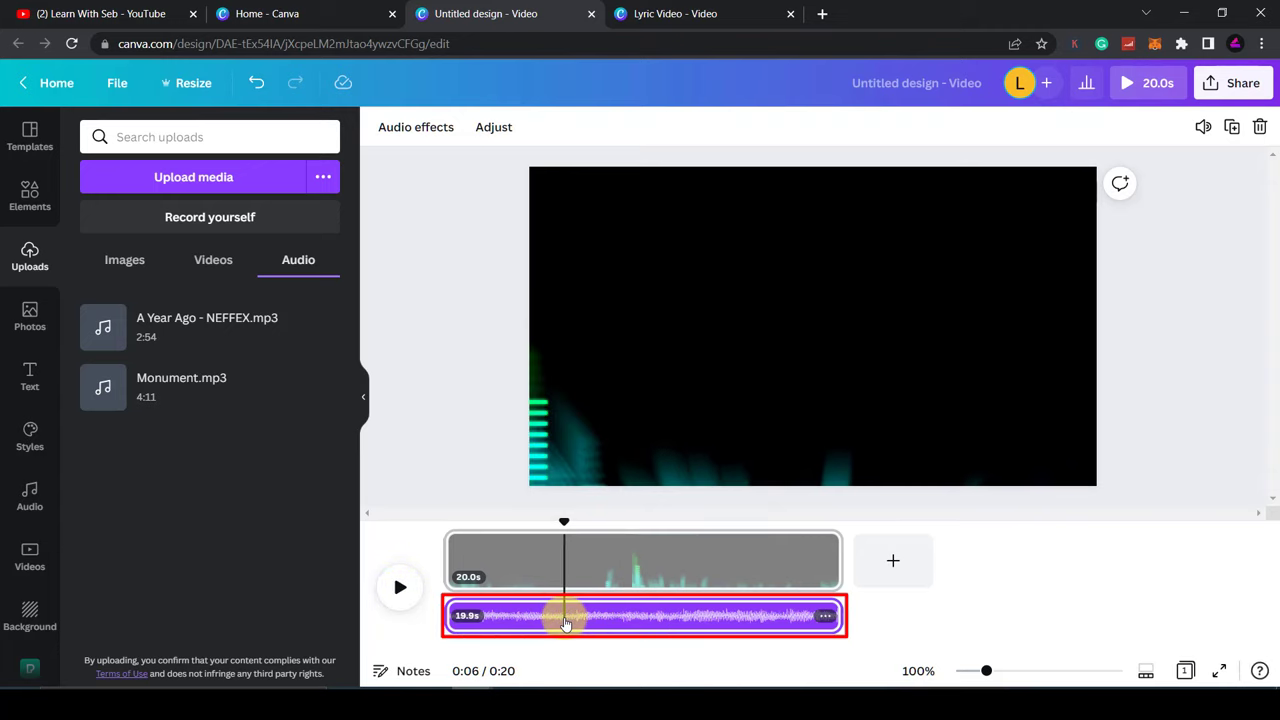
{"action": "left_click", "coordinate": [1204, 130]}
{"action": "left_click_drag", "start_coordinate": [1171, 171], "coordinate": [1063, 185]}
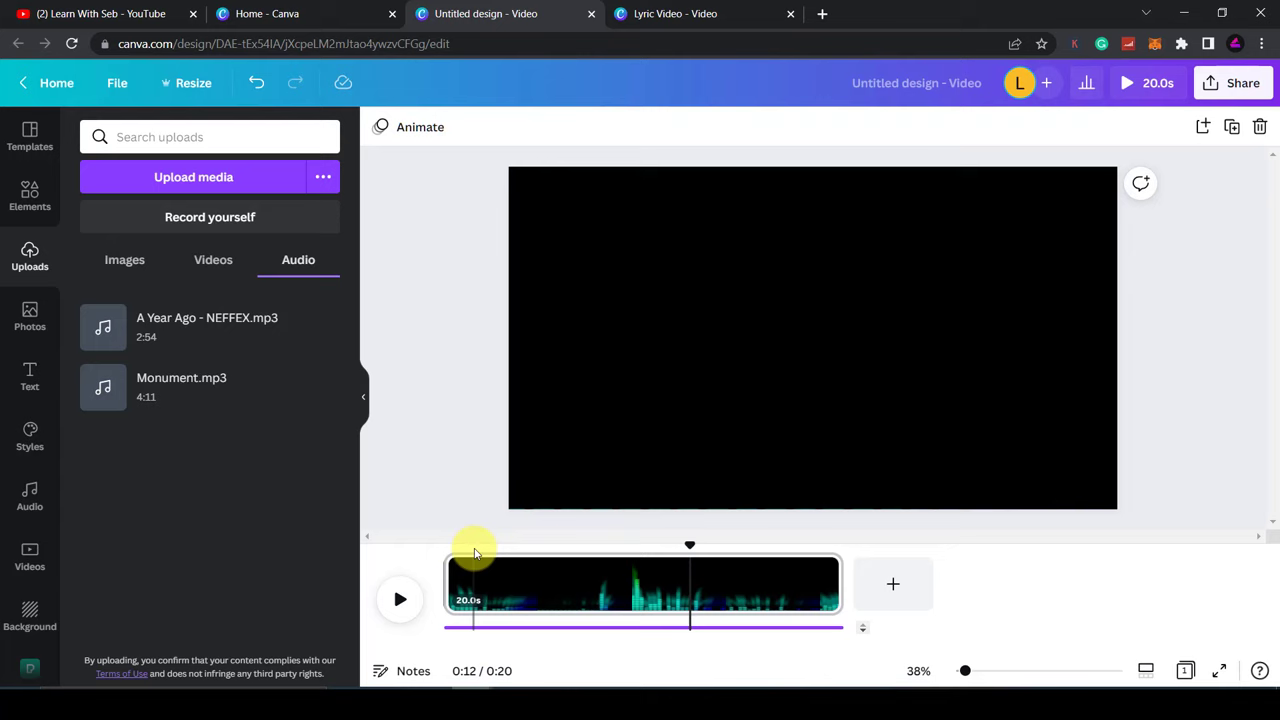
Add an 'Add a heading' text box to the canvas, enlarge it and select its text
{"action": "left_click", "coordinate": [21, 384]}
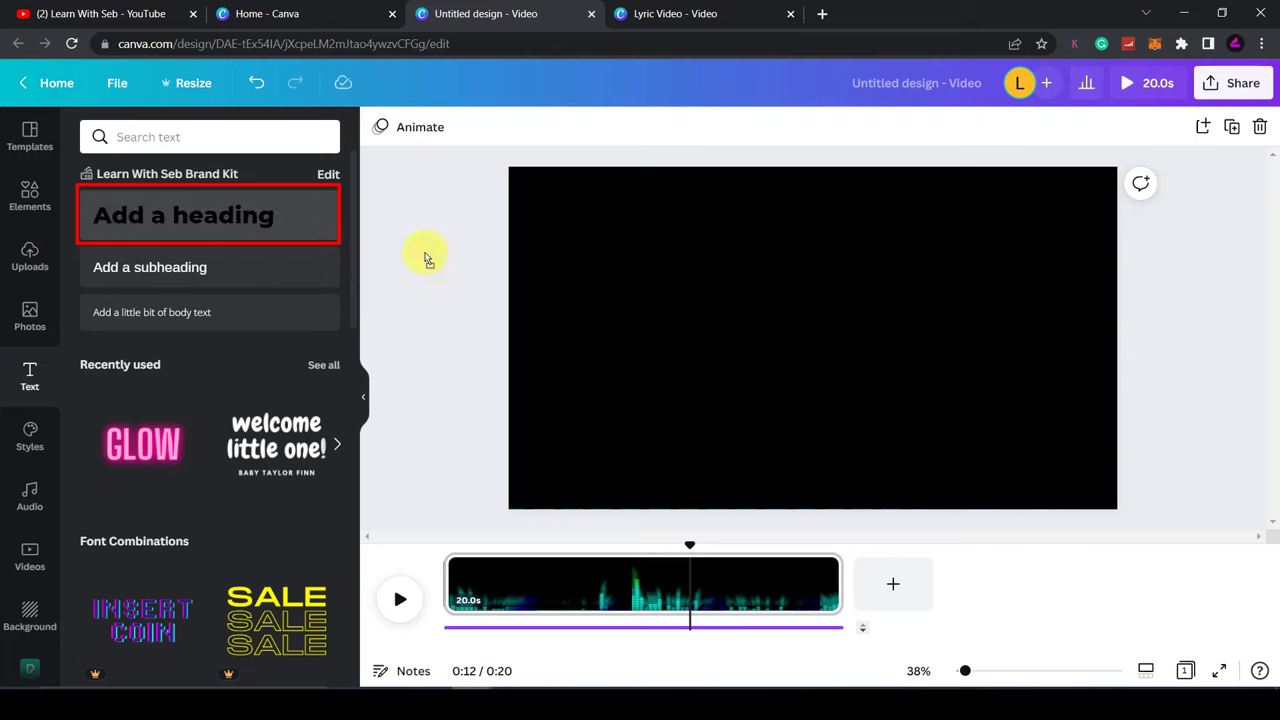
{"action": "left_click_drag", "start_coordinate": [758, 332], "coordinate": [758, 332]}
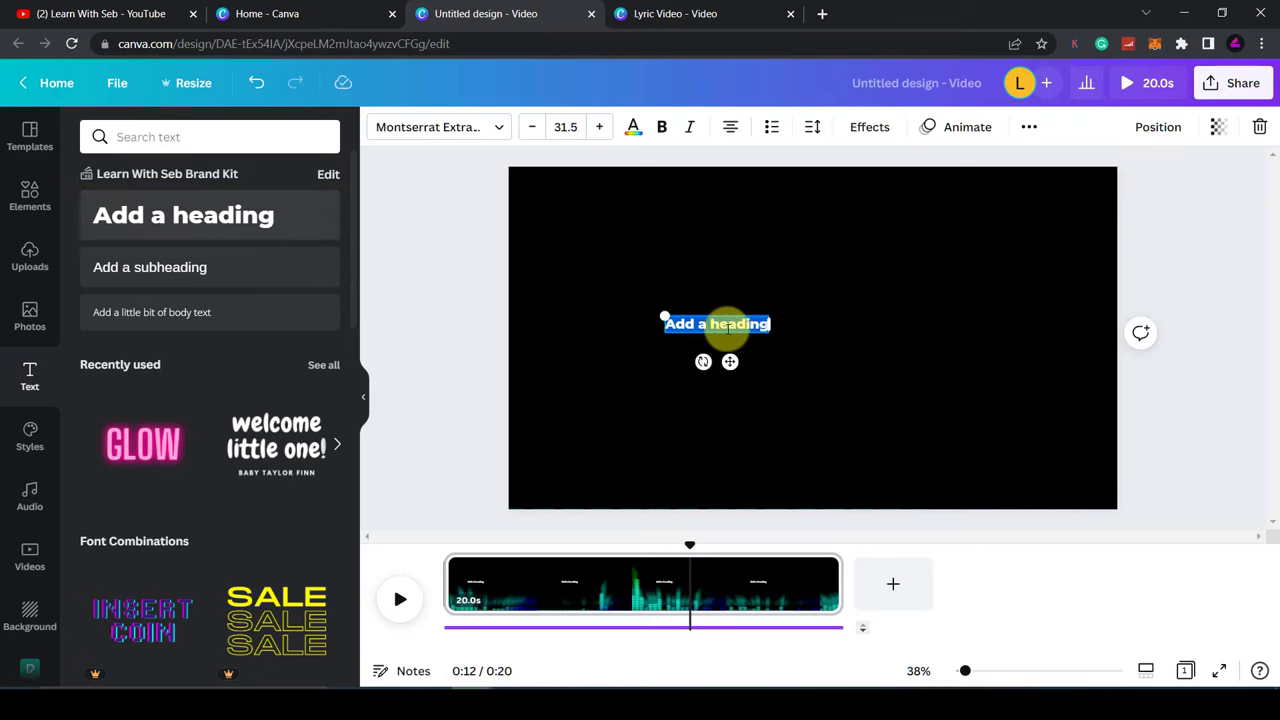
{"action": "left_click_drag", "start_coordinate": [862, 359], "coordinate": [985, 366]}
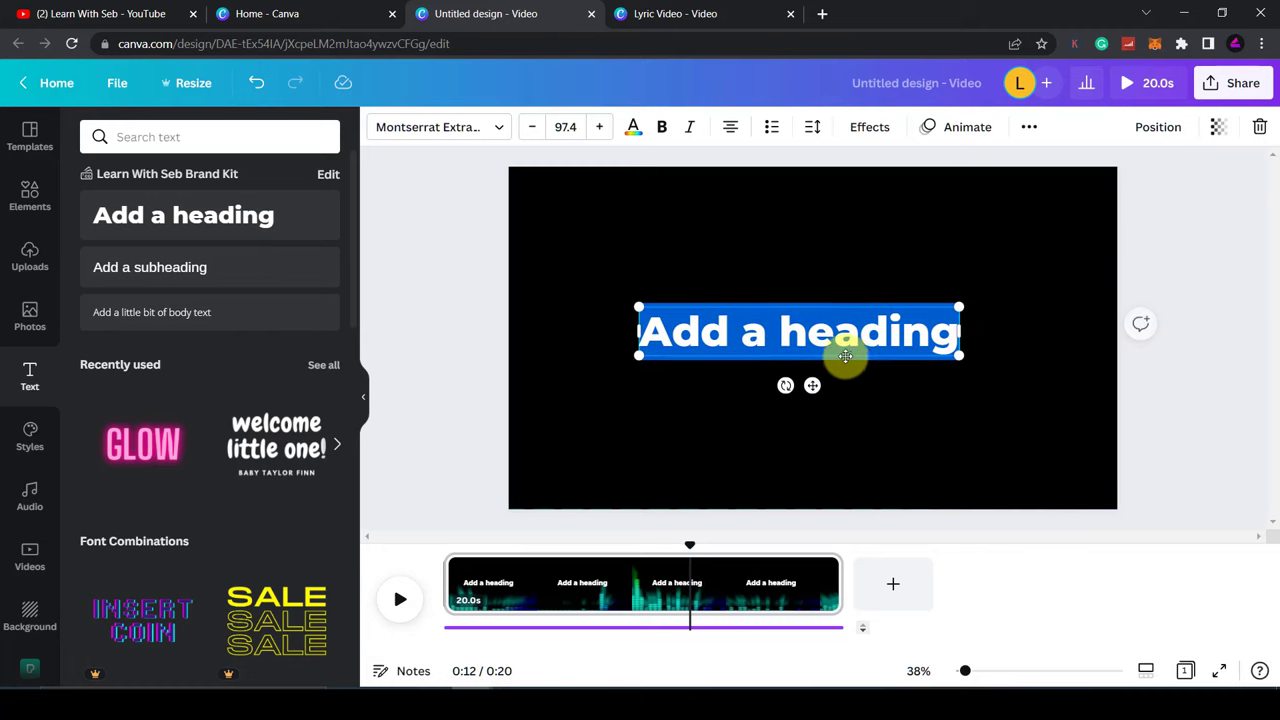
{"action": "double_click", "coordinate": [786, 336]}
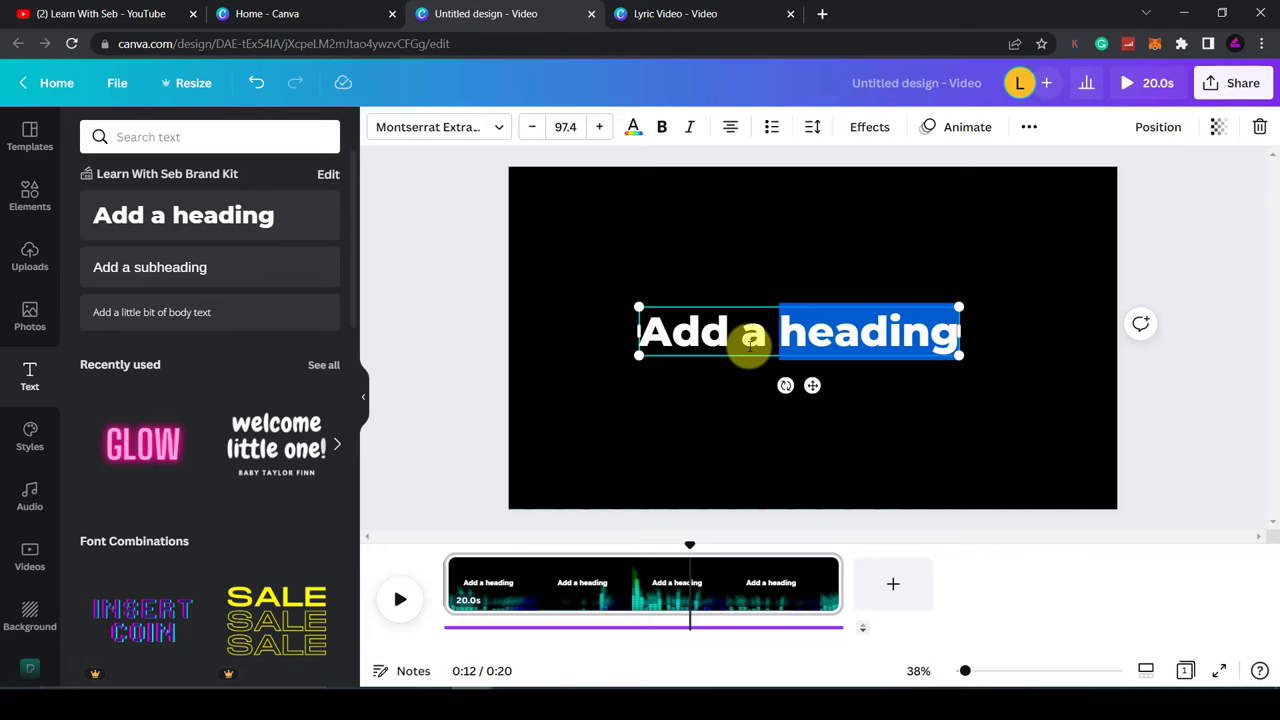
{"action": "left_click", "coordinate": [700, 338]}
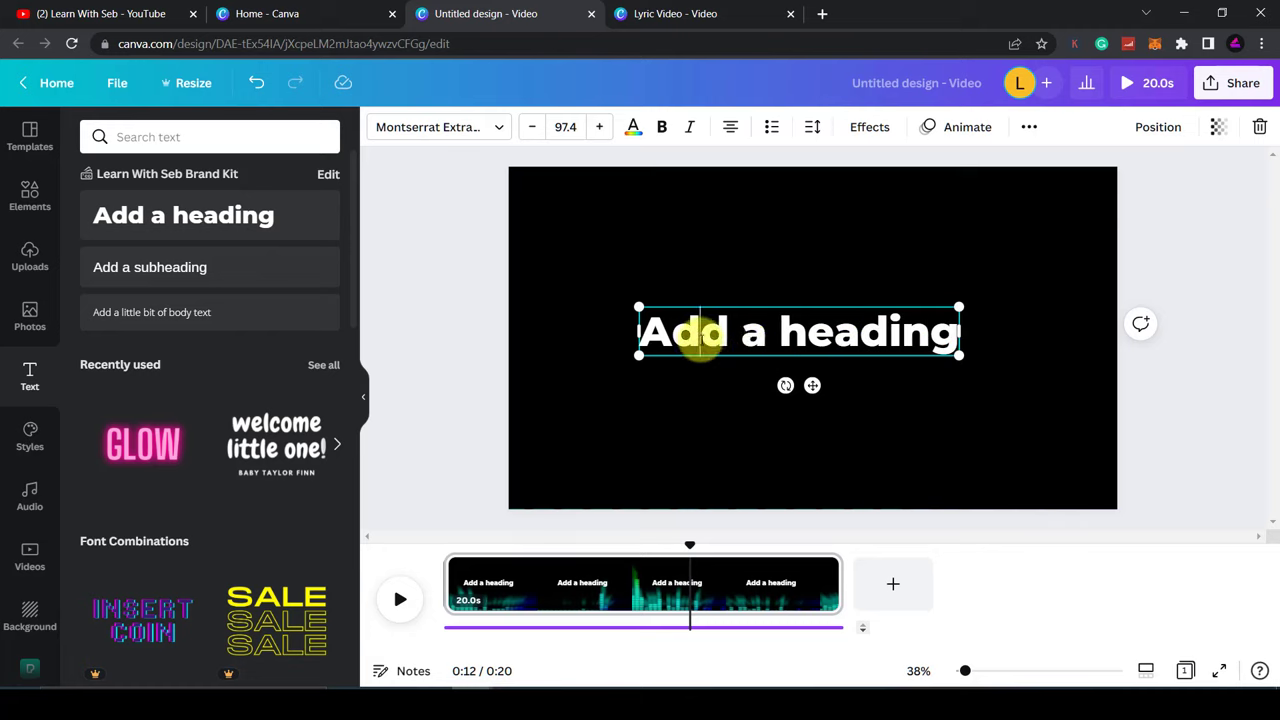
{"action": "triple_click", "coordinate": [700, 338]}
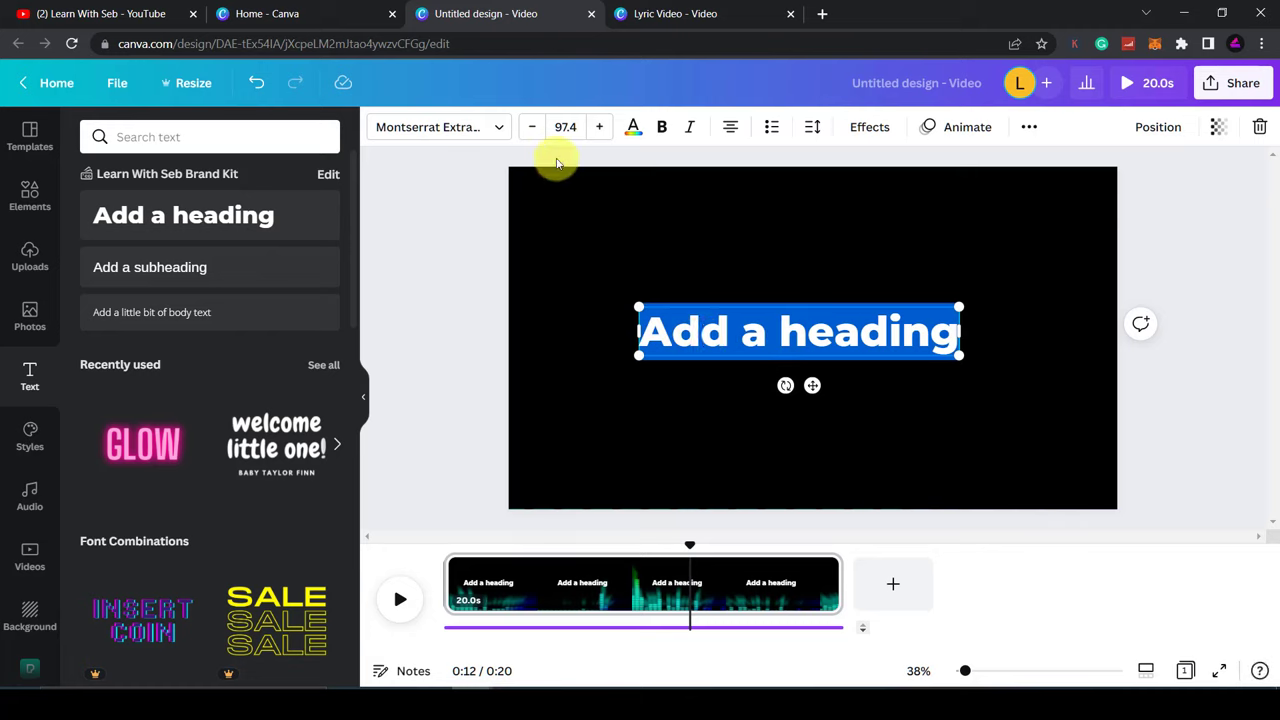
Set the heading to the Norwester font at size 55
{"action": "left_click", "coordinate": [503, 128]}
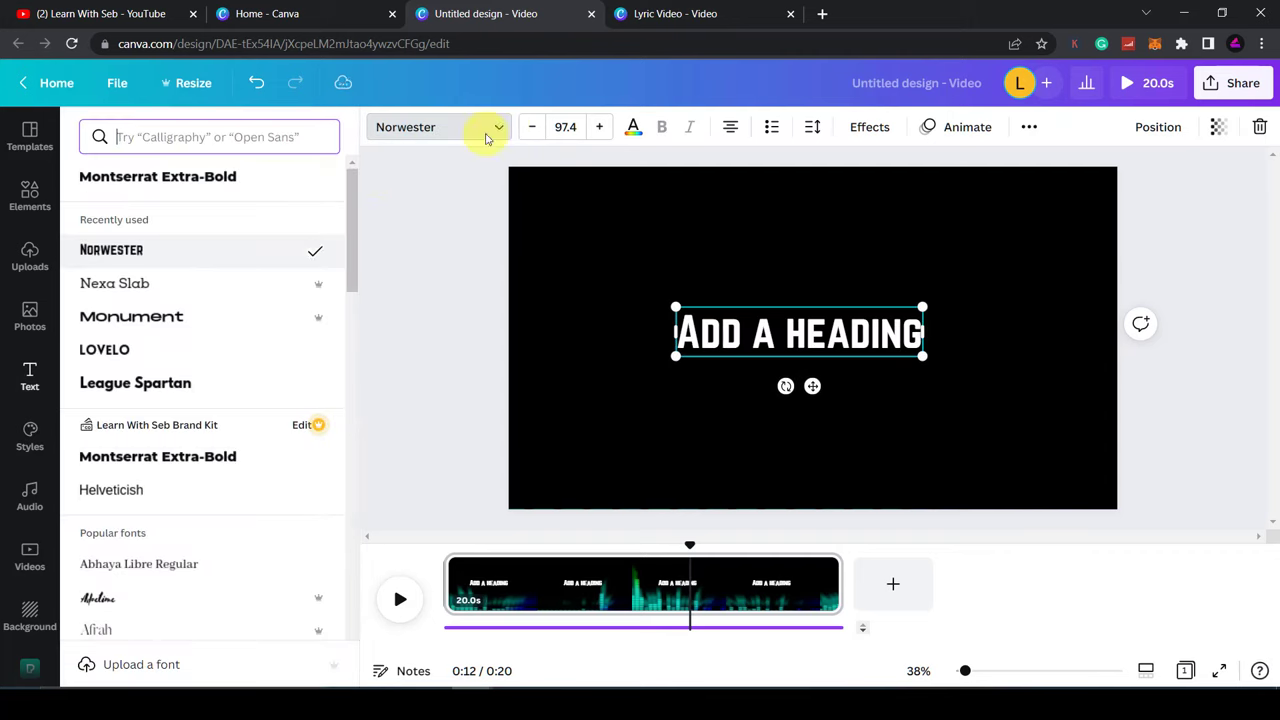
{"action": "left_click", "coordinate": [537, 131]}
{"action": "left_click", "coordinate": [537, 131]}
{"action": "left_click", "coordinate": [537, 131]}
{"action": "left_click", "coordinate": [537, 131]}
{"action": "left_click", "coordinate": [537, 131]}
{"action": "left_click", "coordinate": [537, 131]}
{"action": "left_click", "coordinate": [537, 131]}
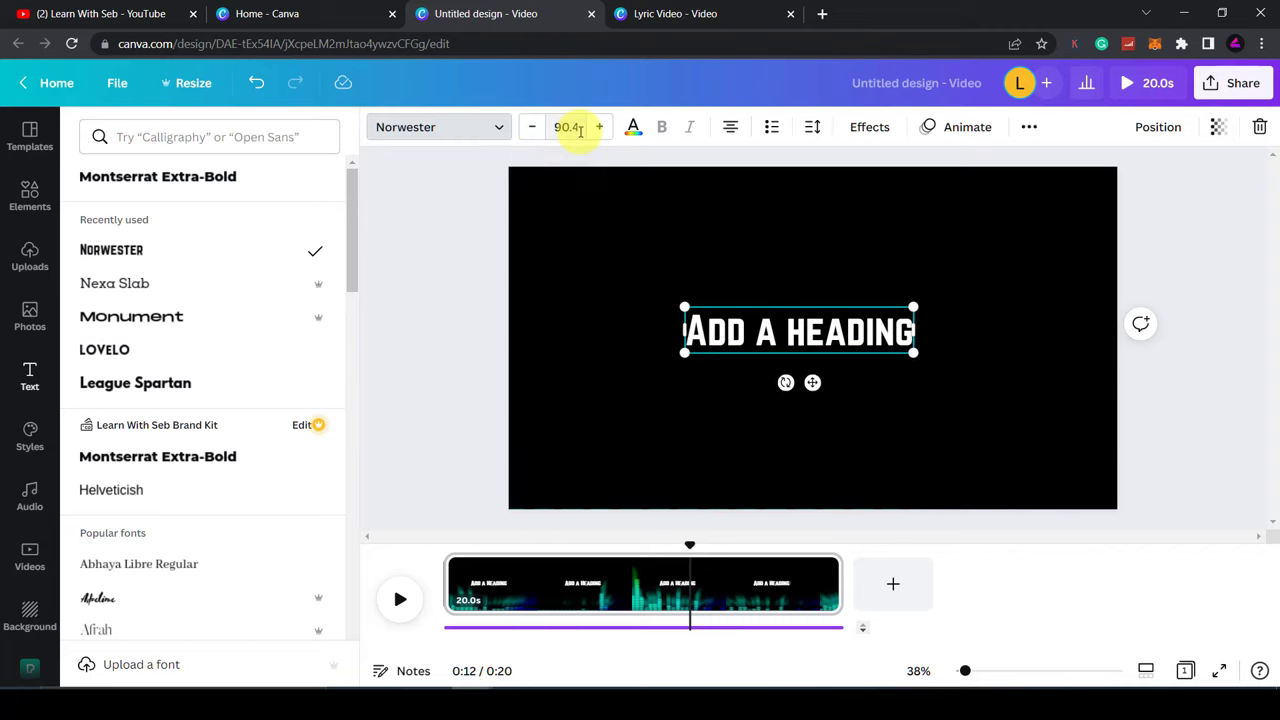
{"action": "left_click", "coordinate": [565, 131]}
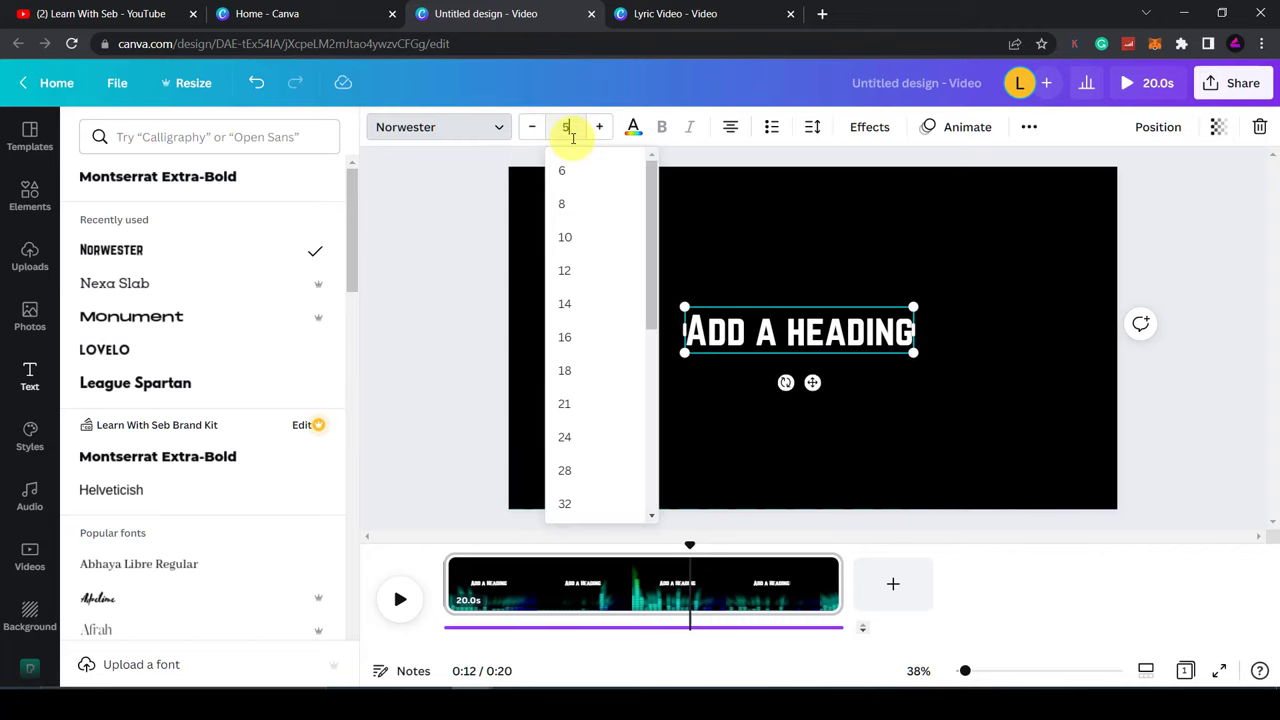
{"action": "key", "text": "Return"}
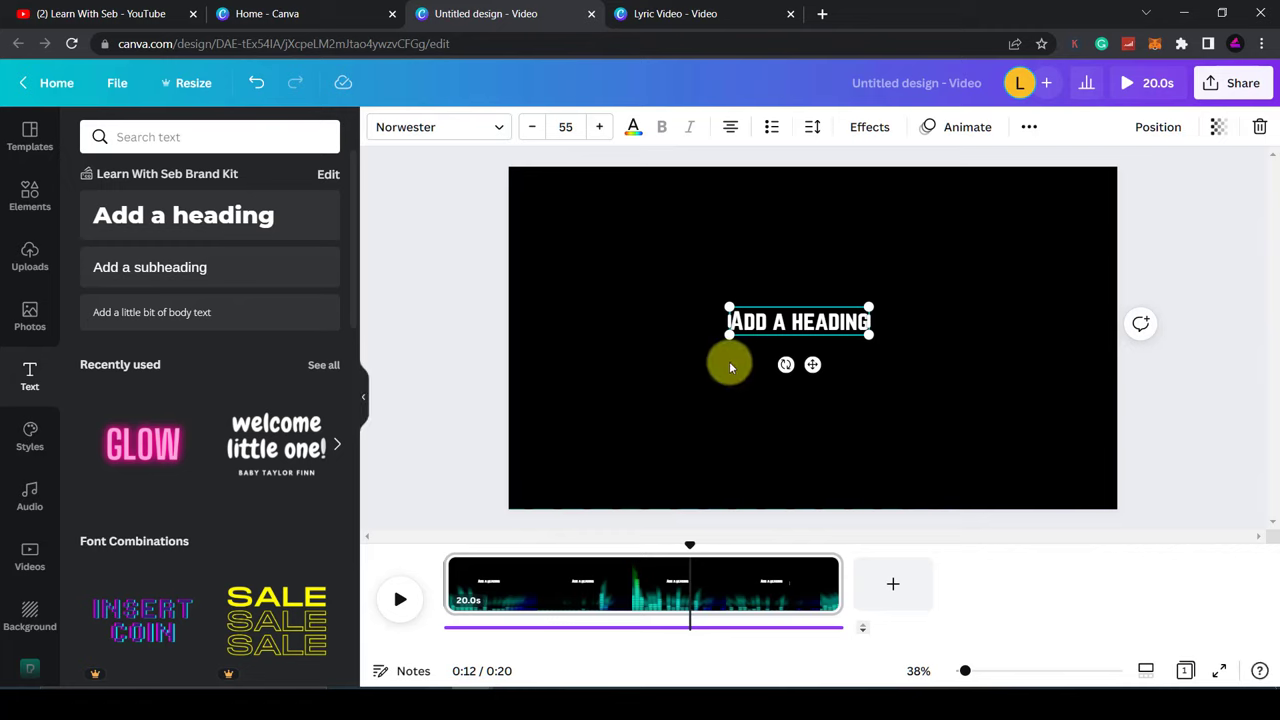
{"action": "left_click", "coordinate": [911, 314]}
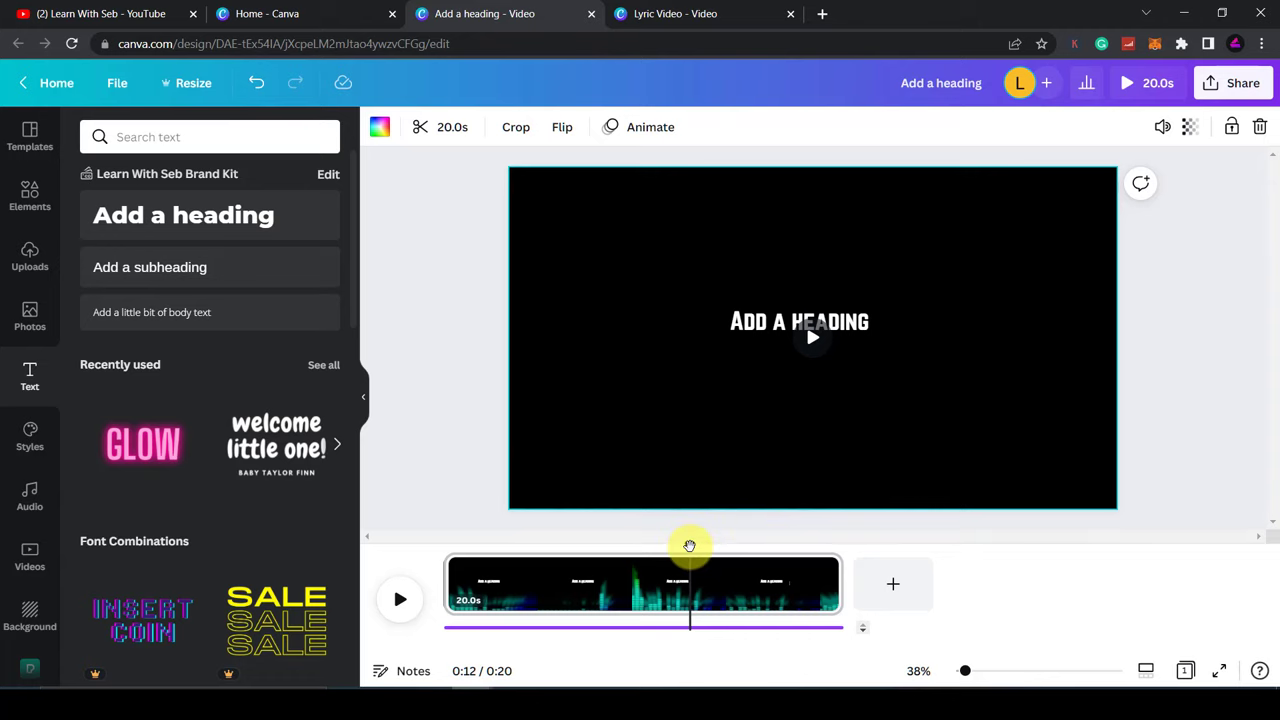
Return the playhead to 0:00 and check the 19.9s music track below the clip
{"action": "left_click_drag", "start_coordinate": [689, 545], "coordinate": [440, 545]}
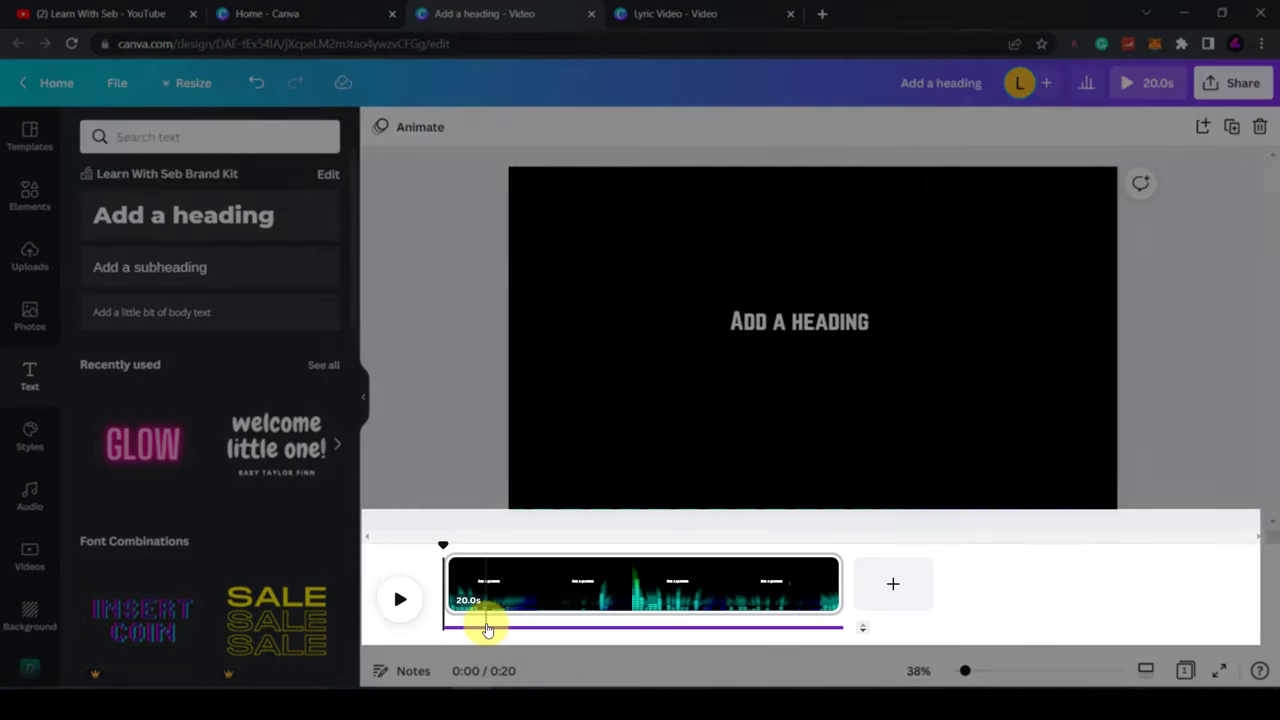
{"action": "left_click", "coordinate": [487, 628]}
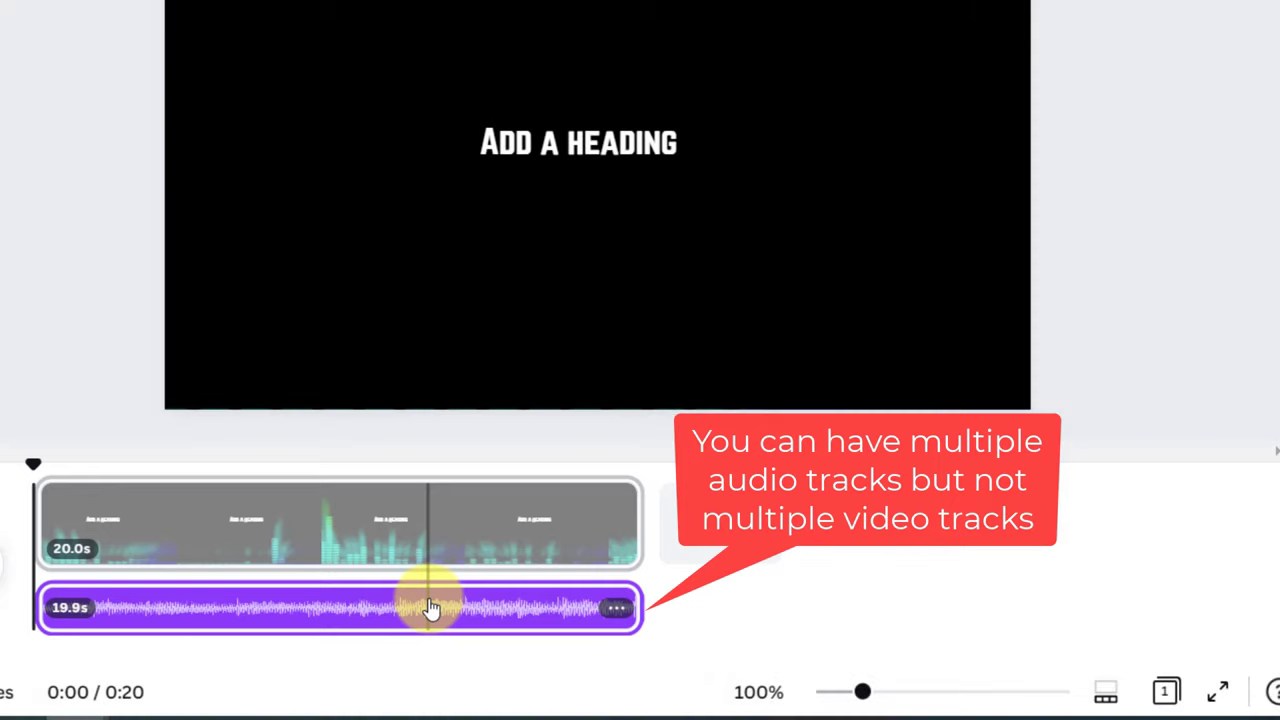
{"action": "left_click", "coordinate": [133, 208]}
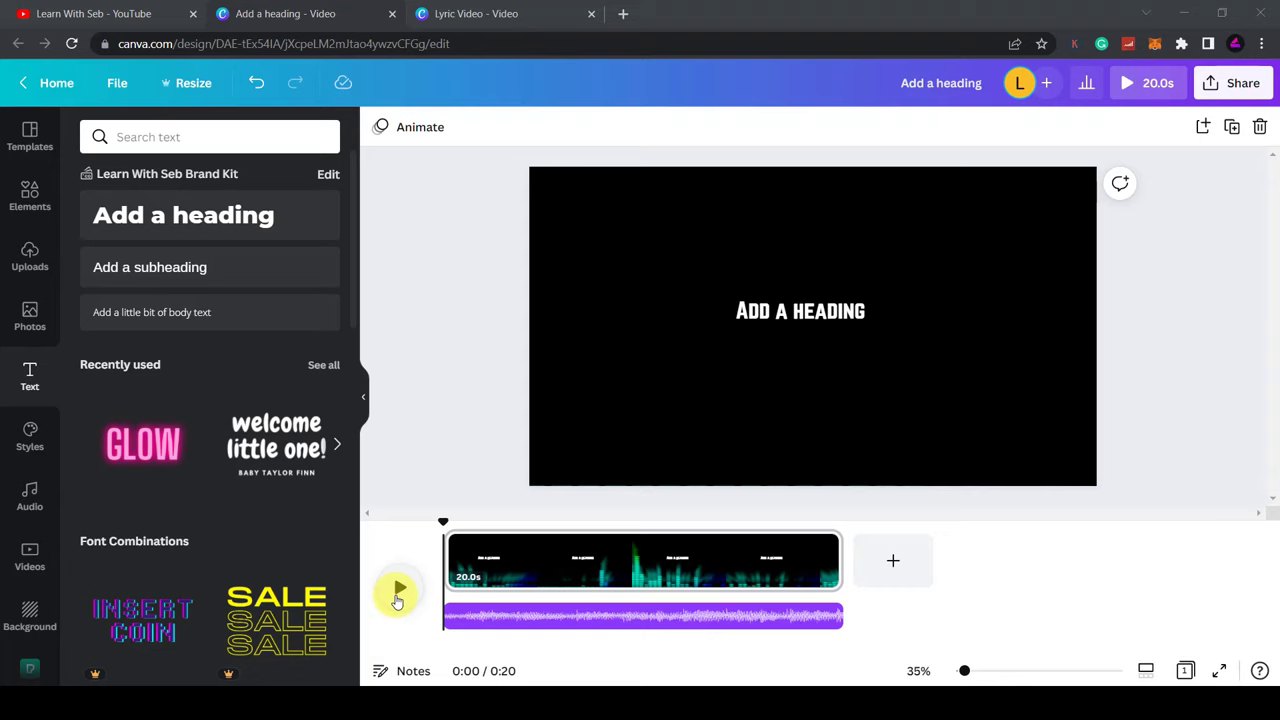
Split the page after the first lyric line into 3.6s and 16.3s clips
{"action": "left_click", "coordinate": [398, 595]}
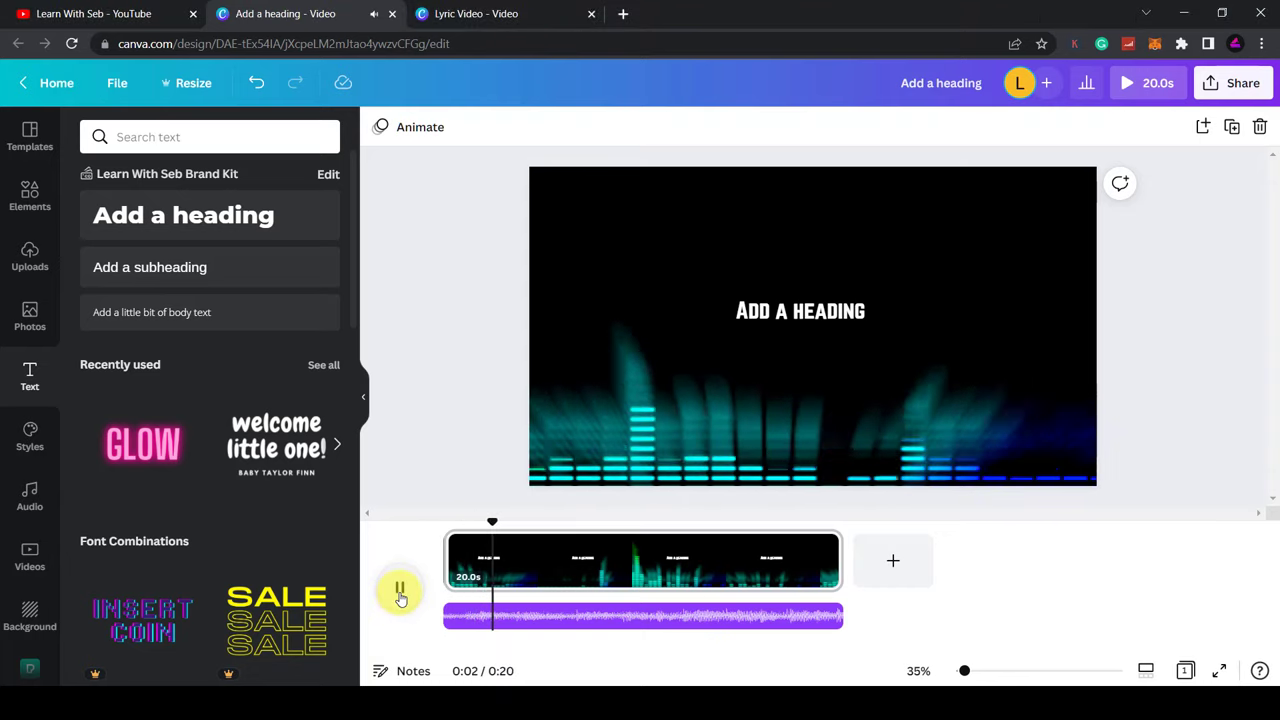
{"action": "left_click", "coordinate": [400, 596]}
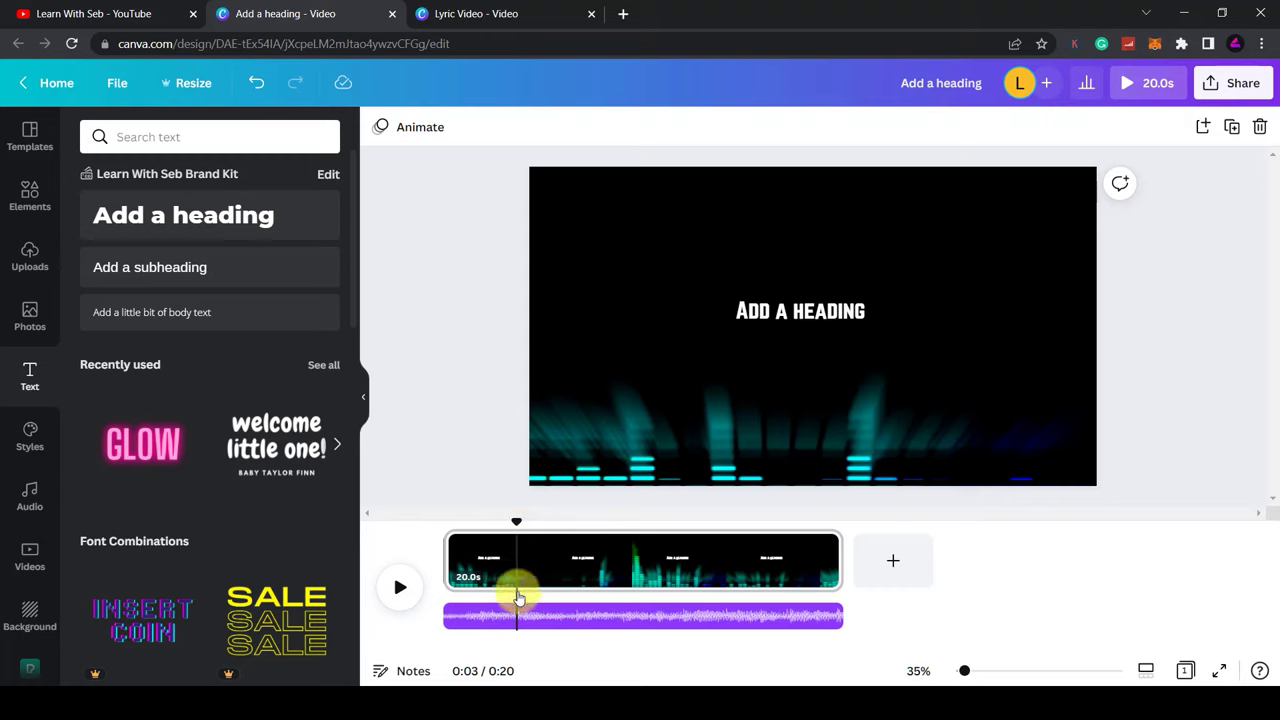
{"action": "key", "text": "s"}
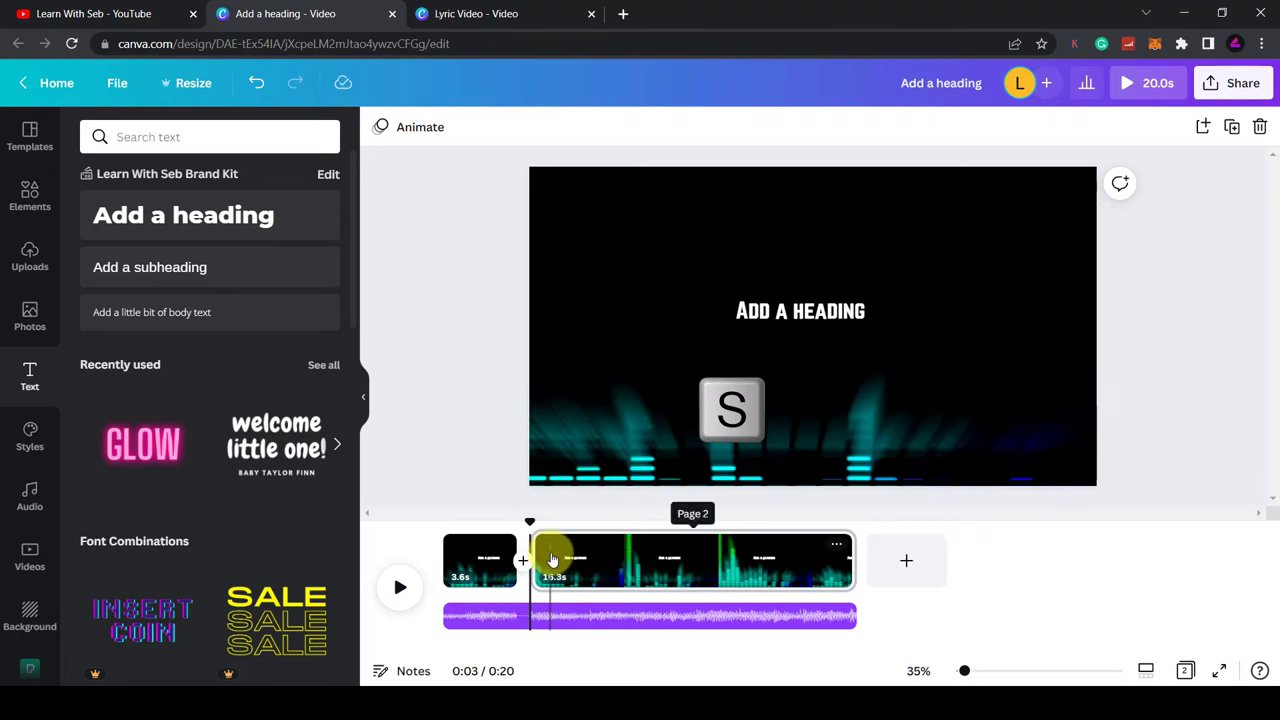
{"action": "right_click", "coordinate": [551, 552]}
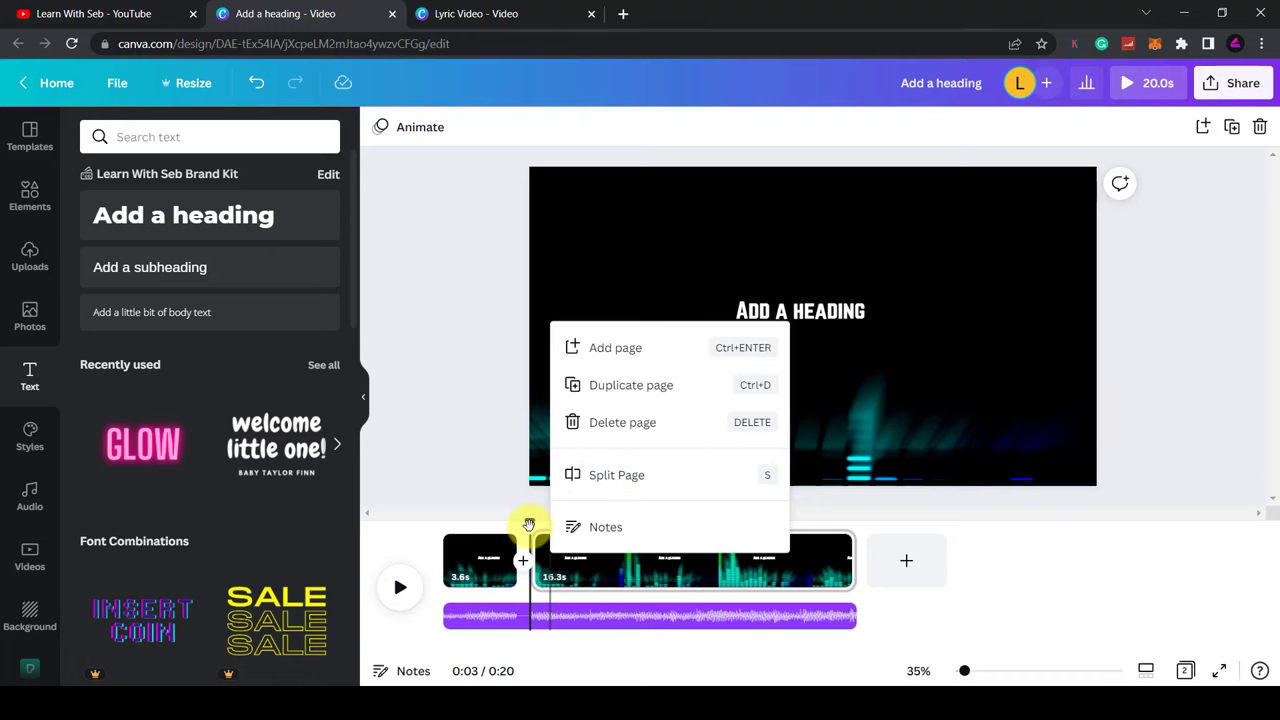
{"action": "left_click_drag", "start_coordinate": [529, 524], "coordinate": [437, 531]}
{"action": "left_click", "coordinate": [489, 562]}
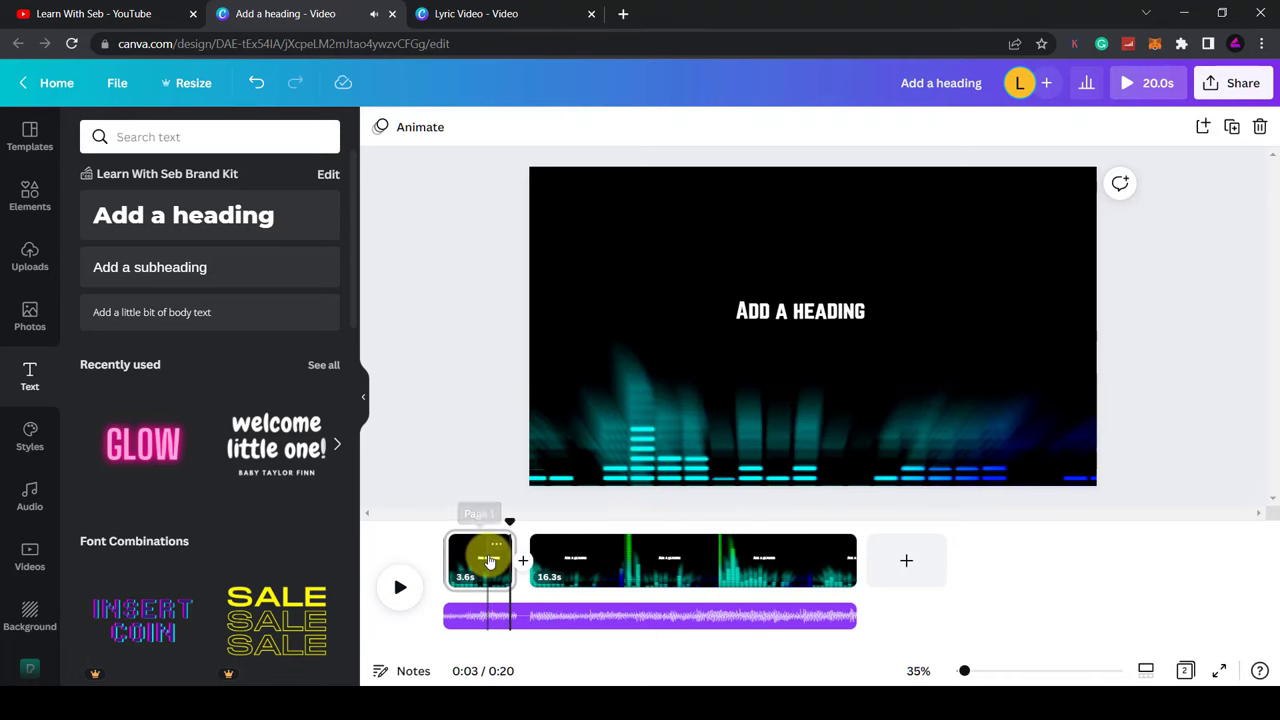
{"action": "double_click", "coordinate": [764, 323]}
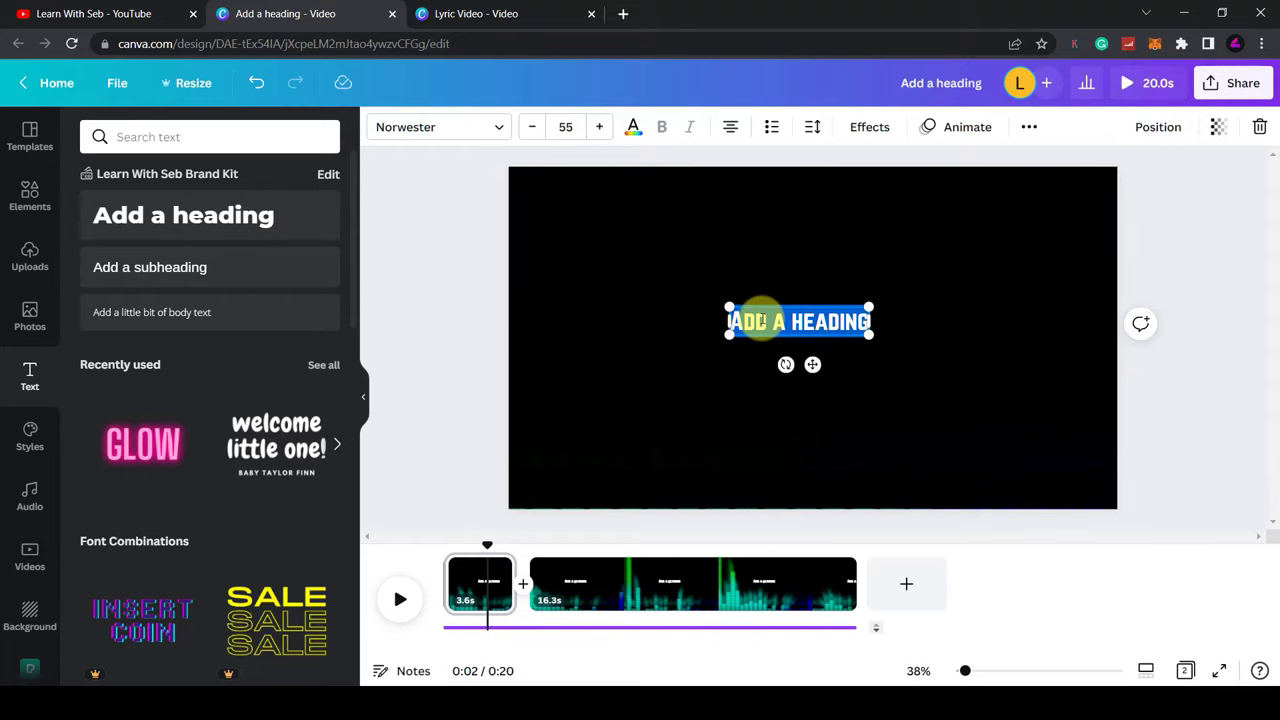
{"action": "key", "text": "BackSpace"}
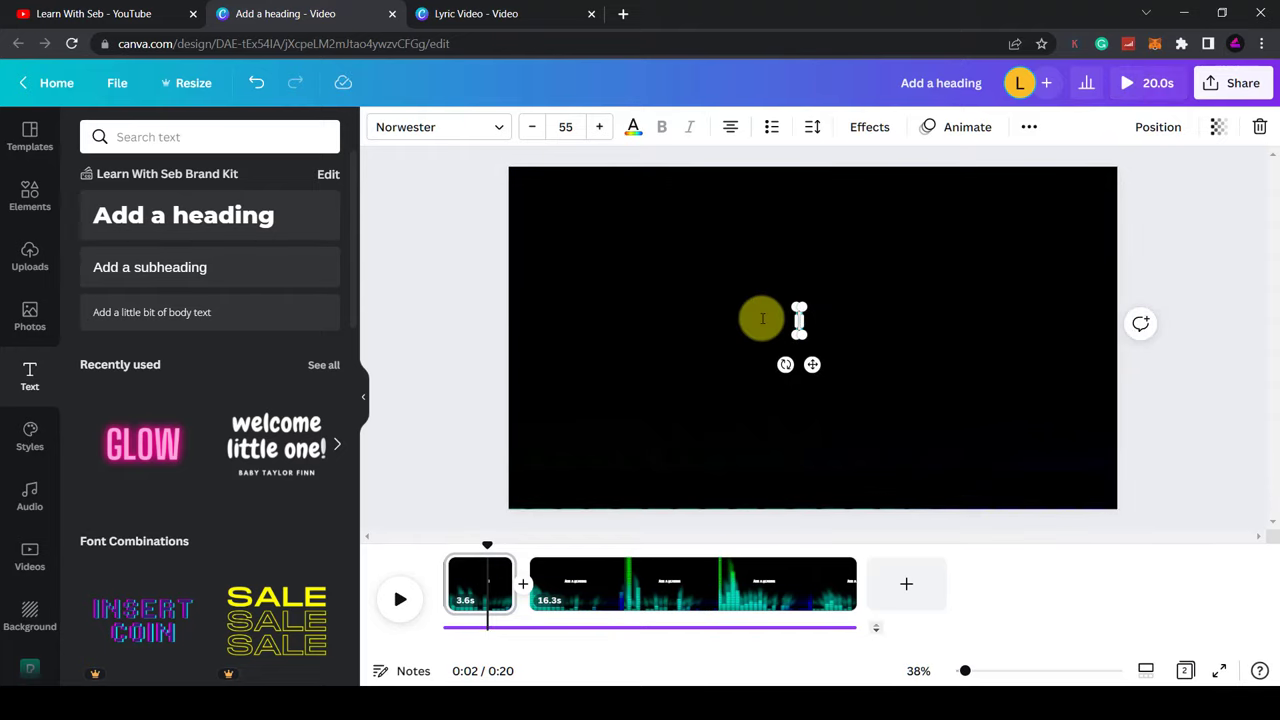
{"action": "type", "text": "I've seen a"}
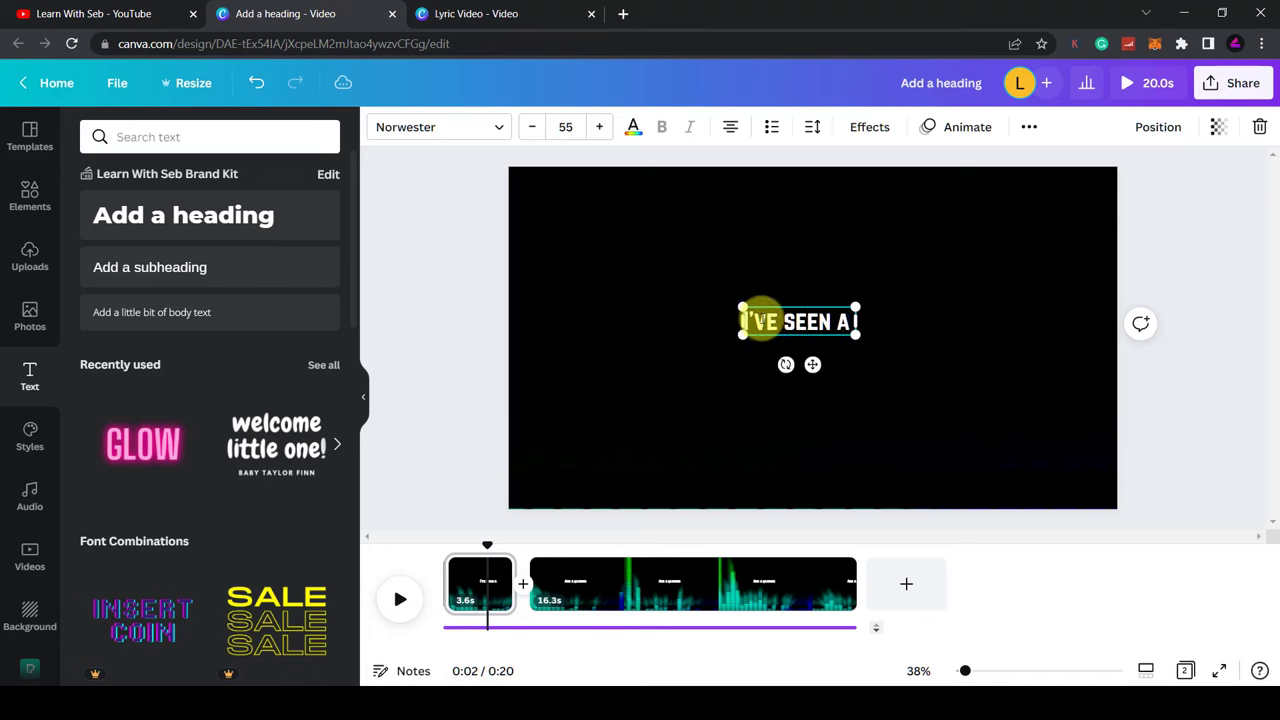
{"action": "type", "text": " lot of"}
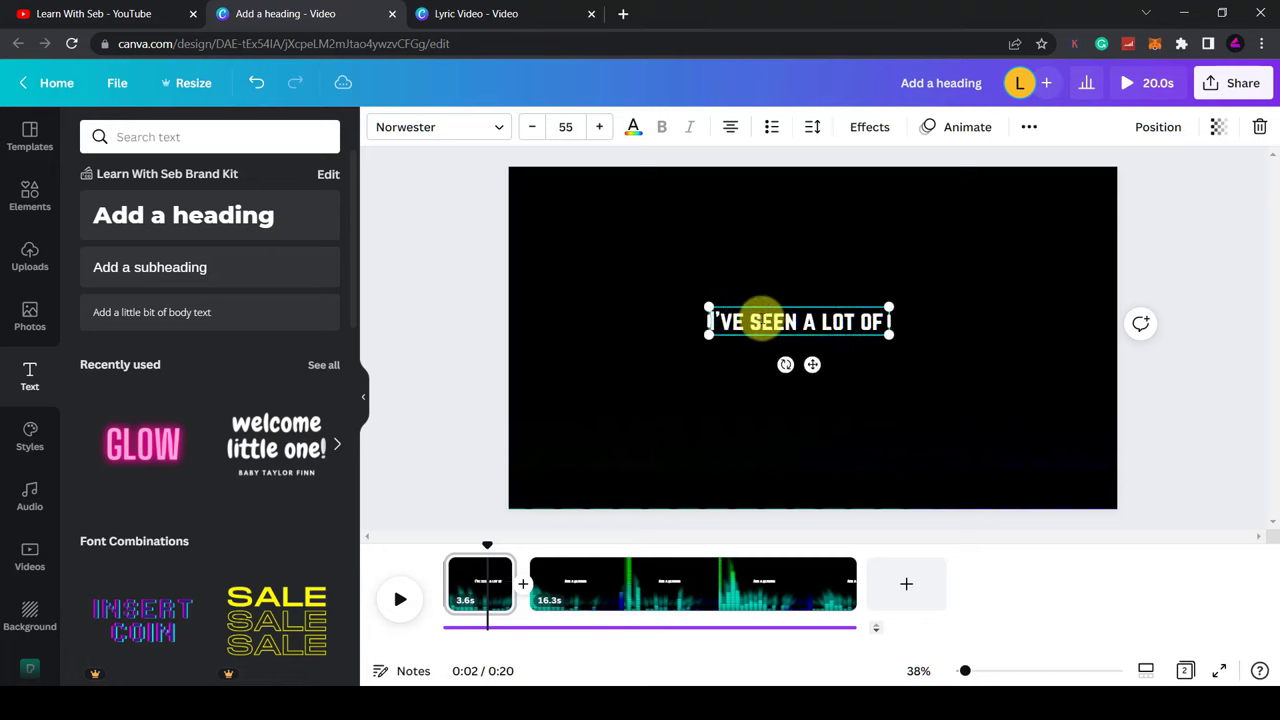
{"action": "type", "text": " change"}
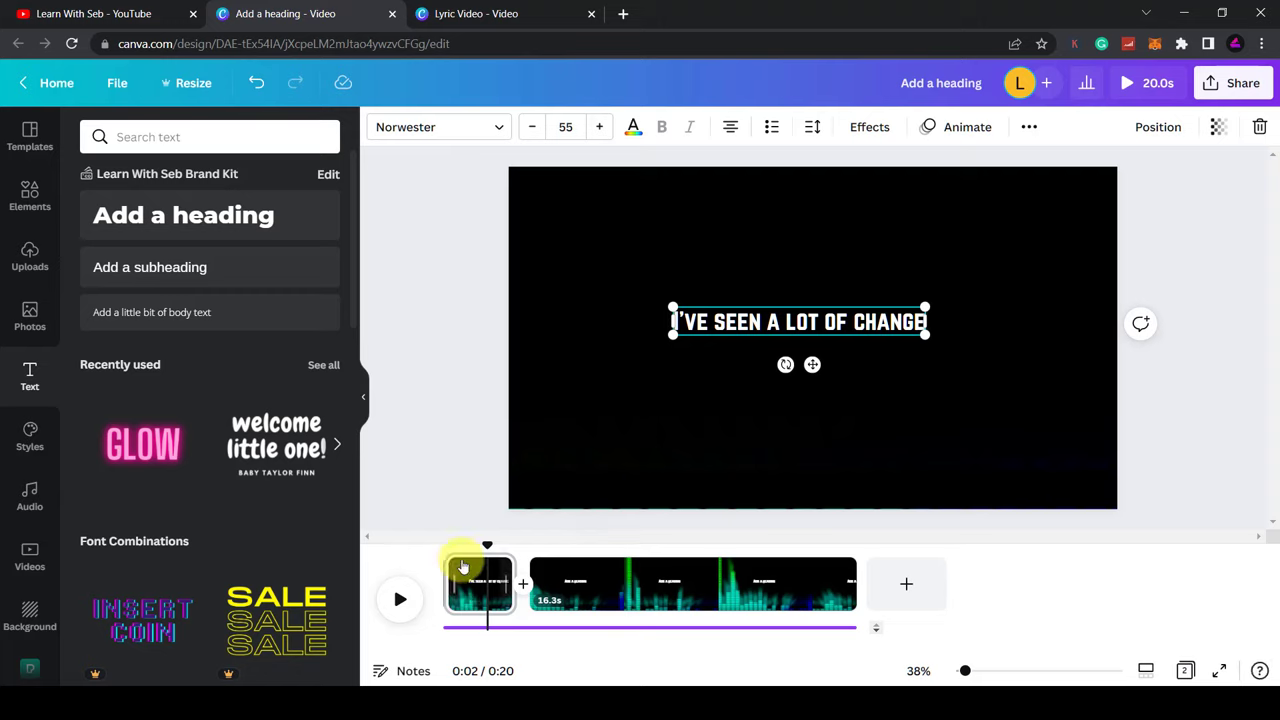
{"action": "left_click_drag", "start_coordinate": [487, 545], "coordinate": [446, 545]}
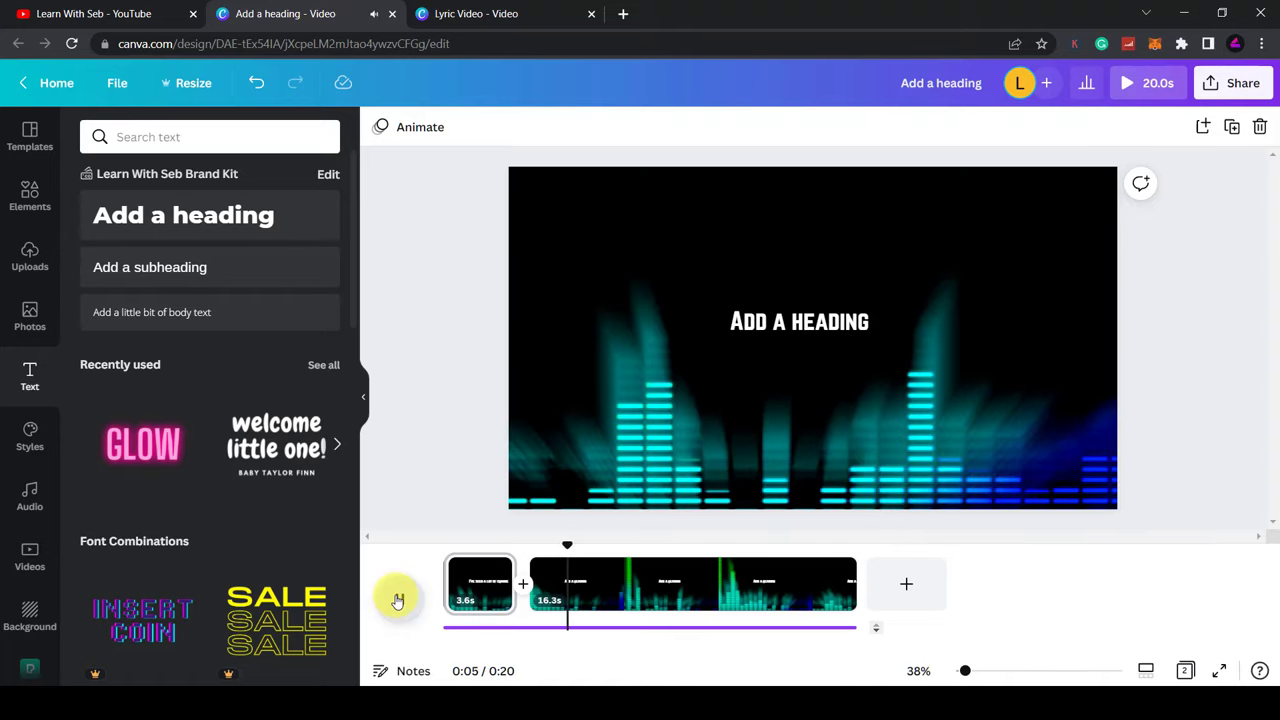
Stop playback and select the 'I've seen a lot of change' heading on the 3.6s first page
{"action": "left_click", "coordinate": [398, 600]}
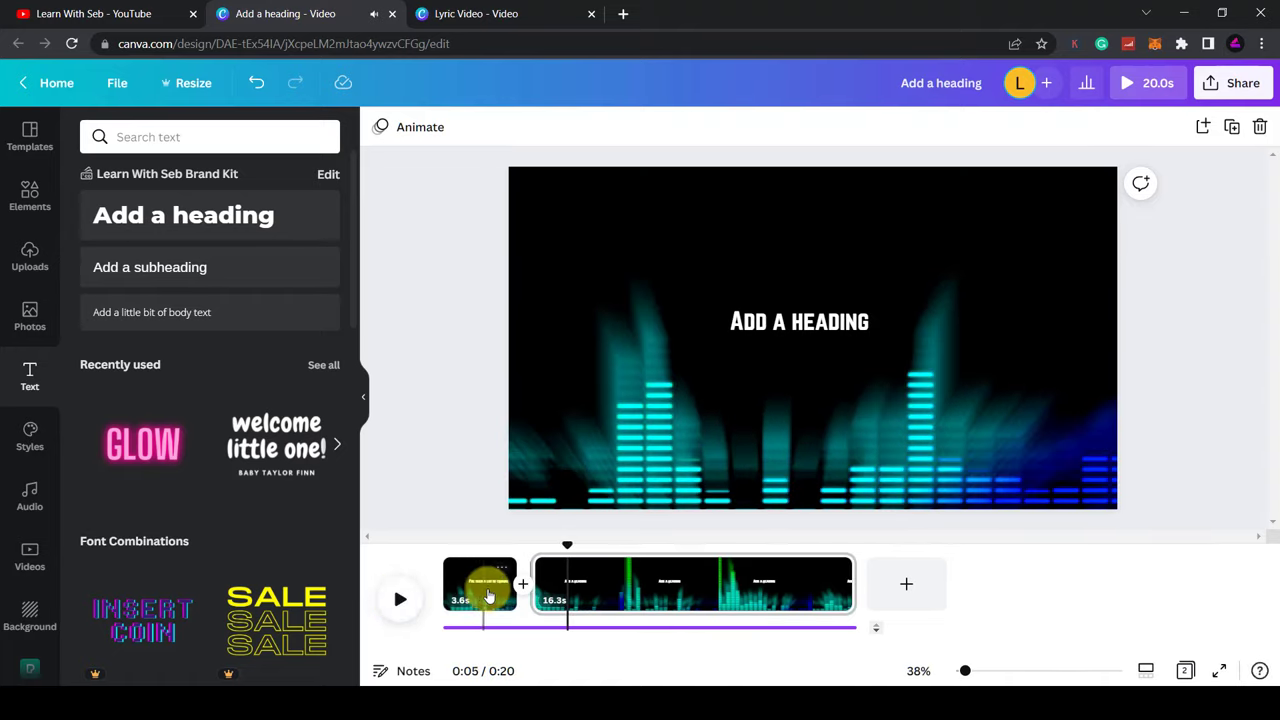
{"action": "left_click", "coordinate": [571, 591]}
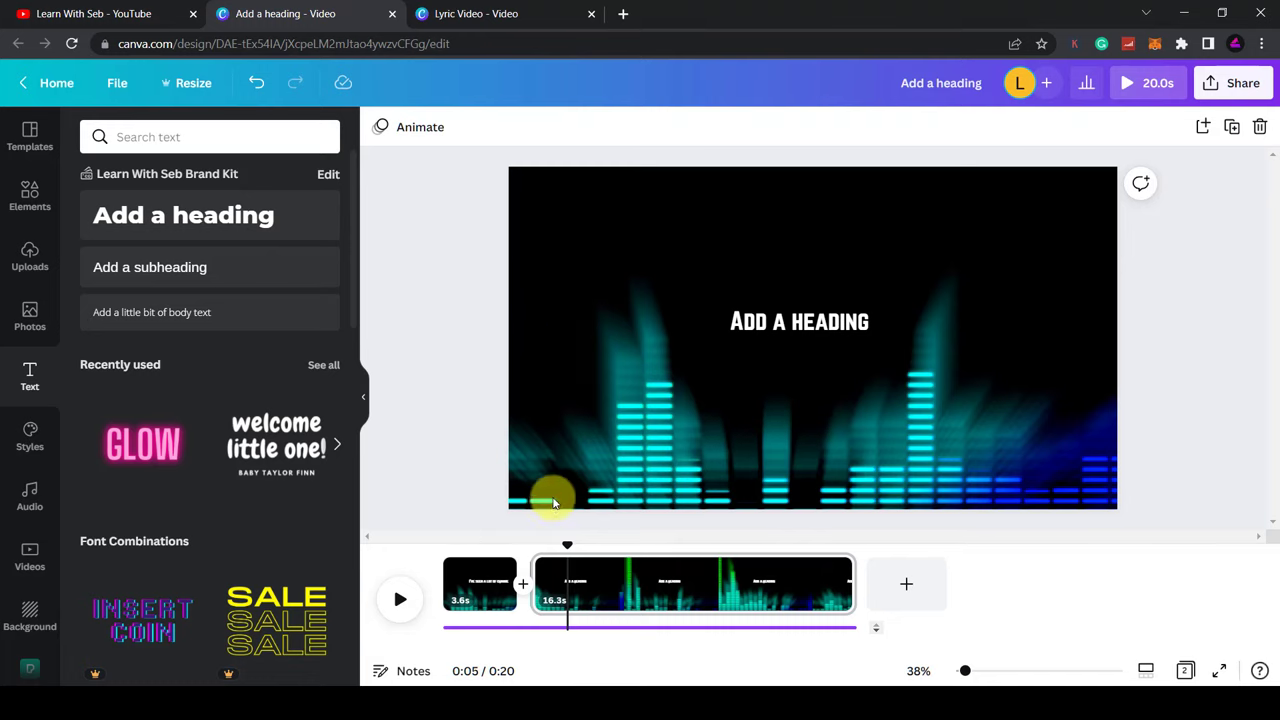
{"action": "left_click", "coordinate": [479, 594]}
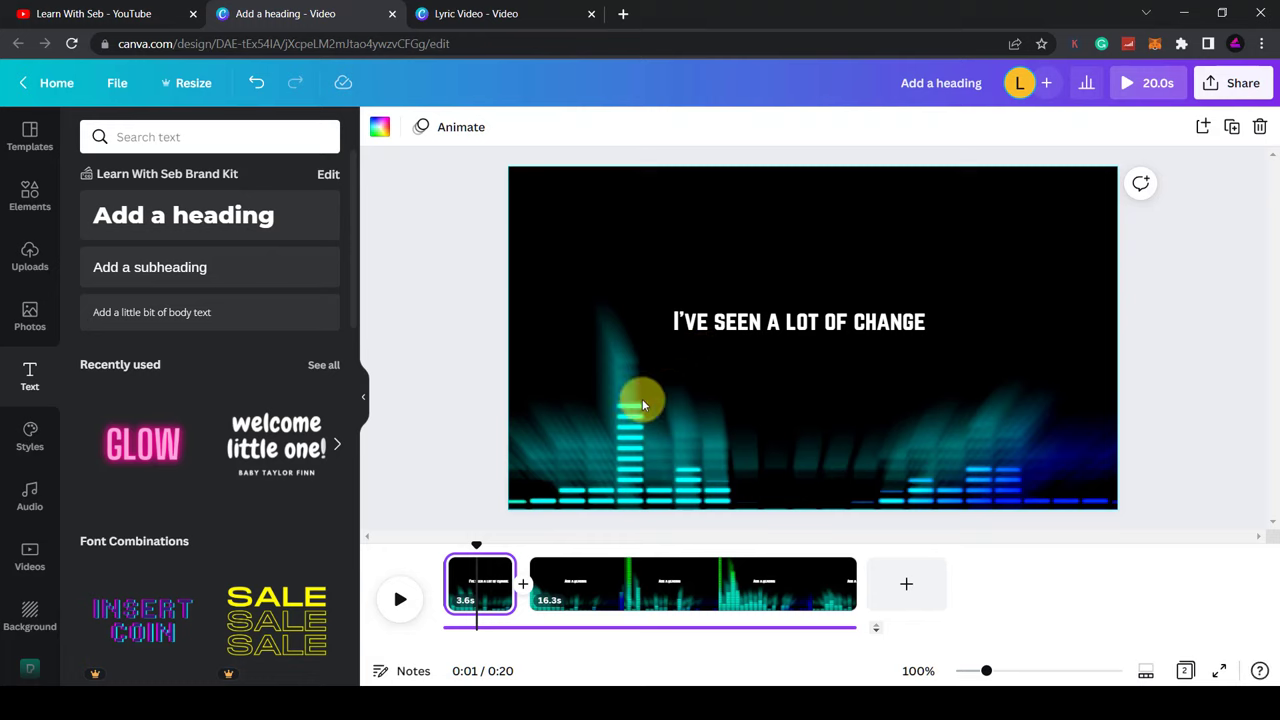
{"action": "left_click", "coordinate": [758, 322]}
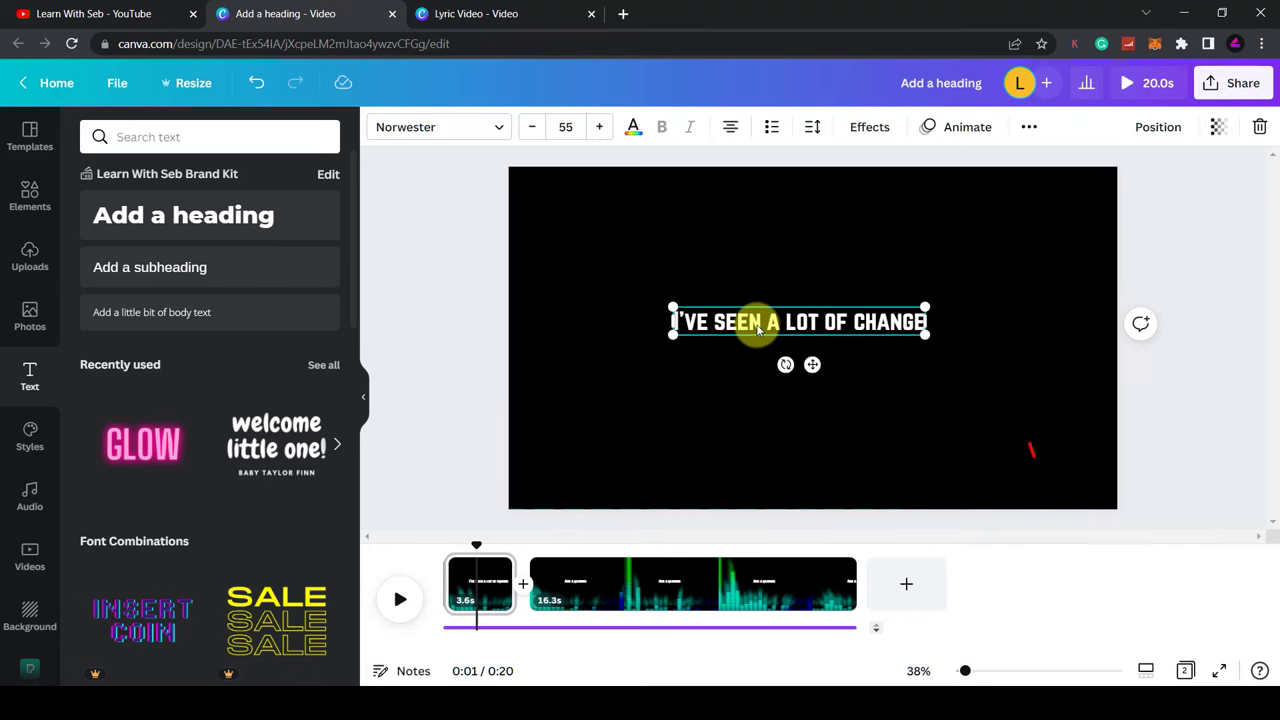
Apply the Breathe text animation to the 'I've seen a lot of change' heading
{"action": "left_click", "coordinate": [967, 130]}
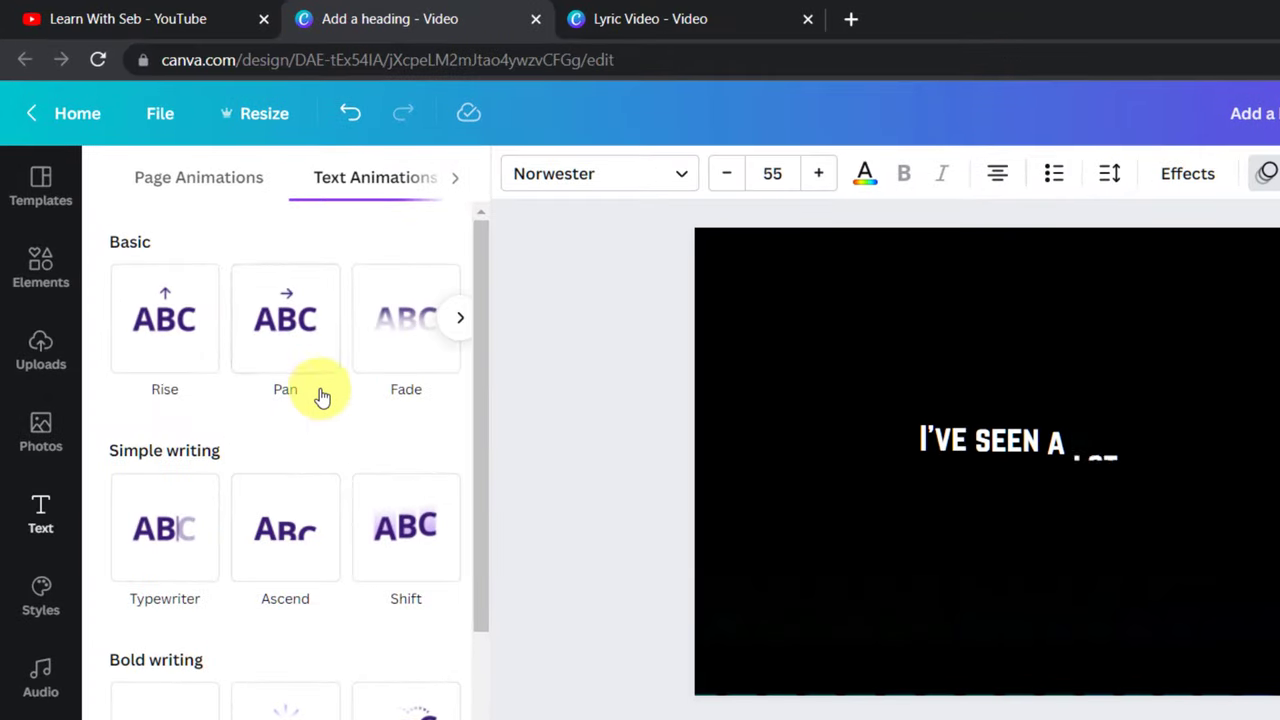
{"action": "left_click", "coordinate": [224, 266]}
{"action": "left_click", "coordinate": [460, 318]}
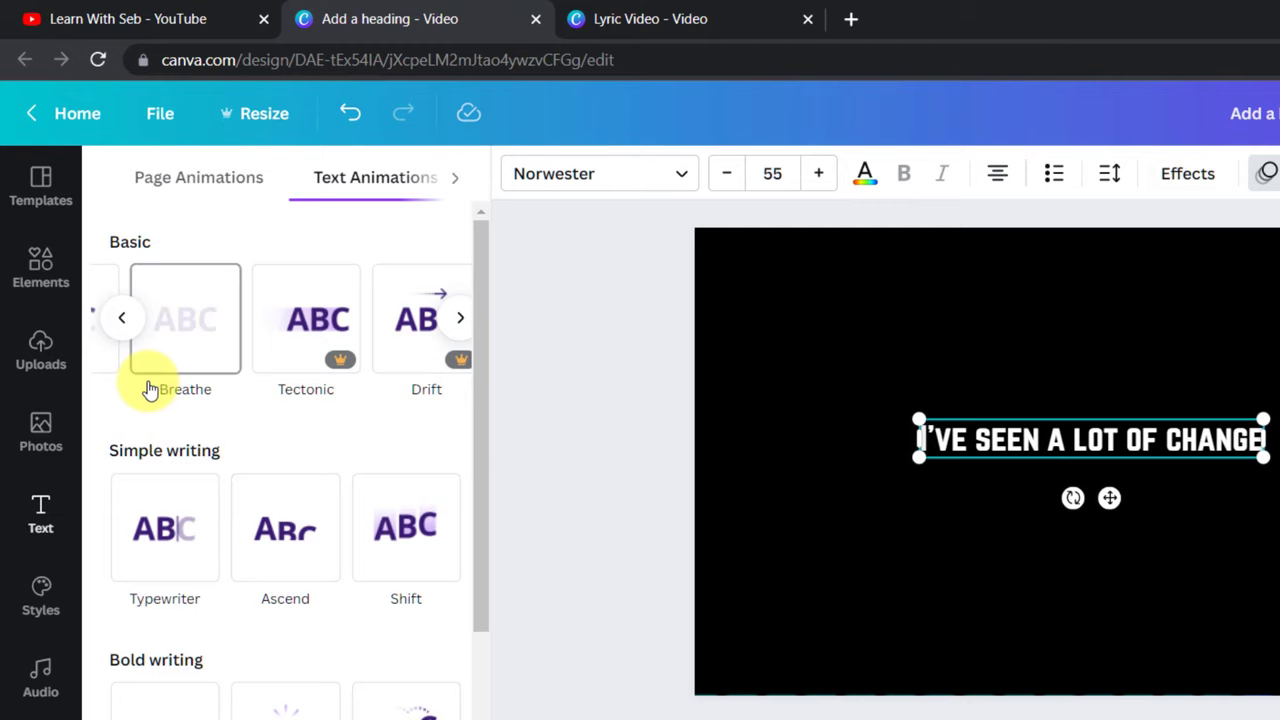
{"action": "left_click", "coordinate": [170, 357]}
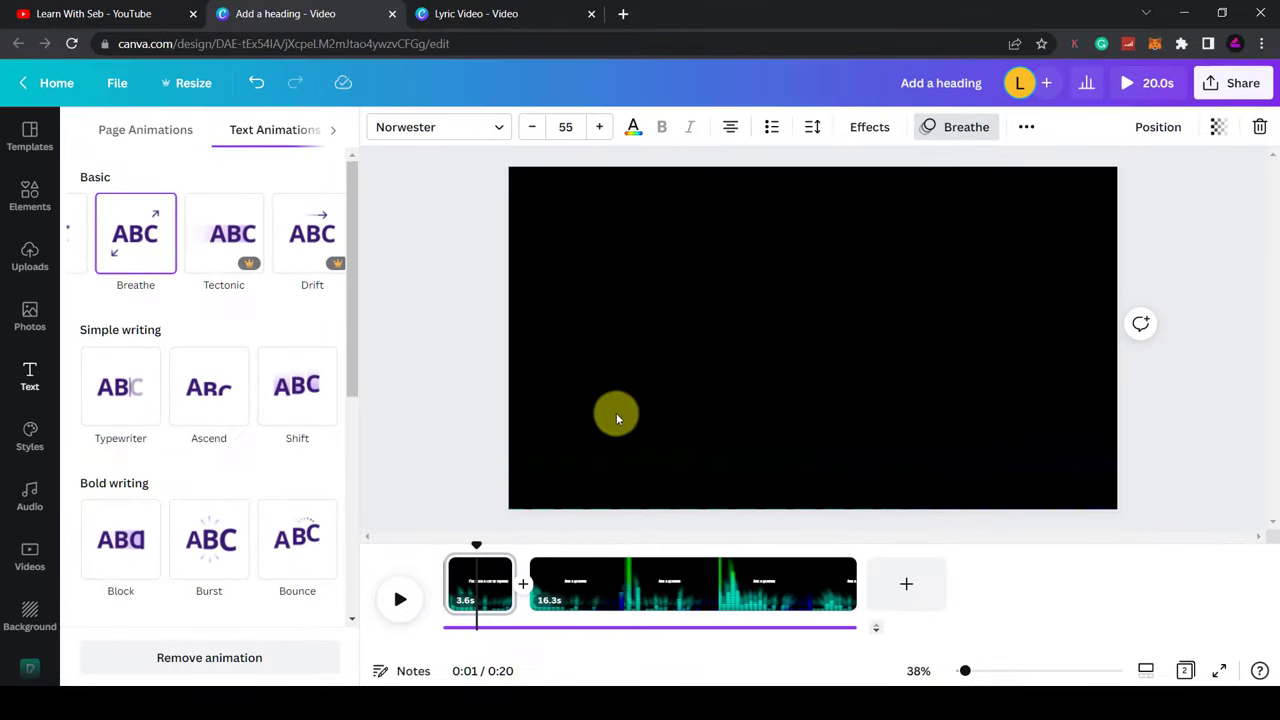
Rewind to 0:00 and play the video, pausing at about 0:04 on the second page
{"action": "left_click_drag", "start_coordinate": [477, 547], "coordinate": [425, 569]}
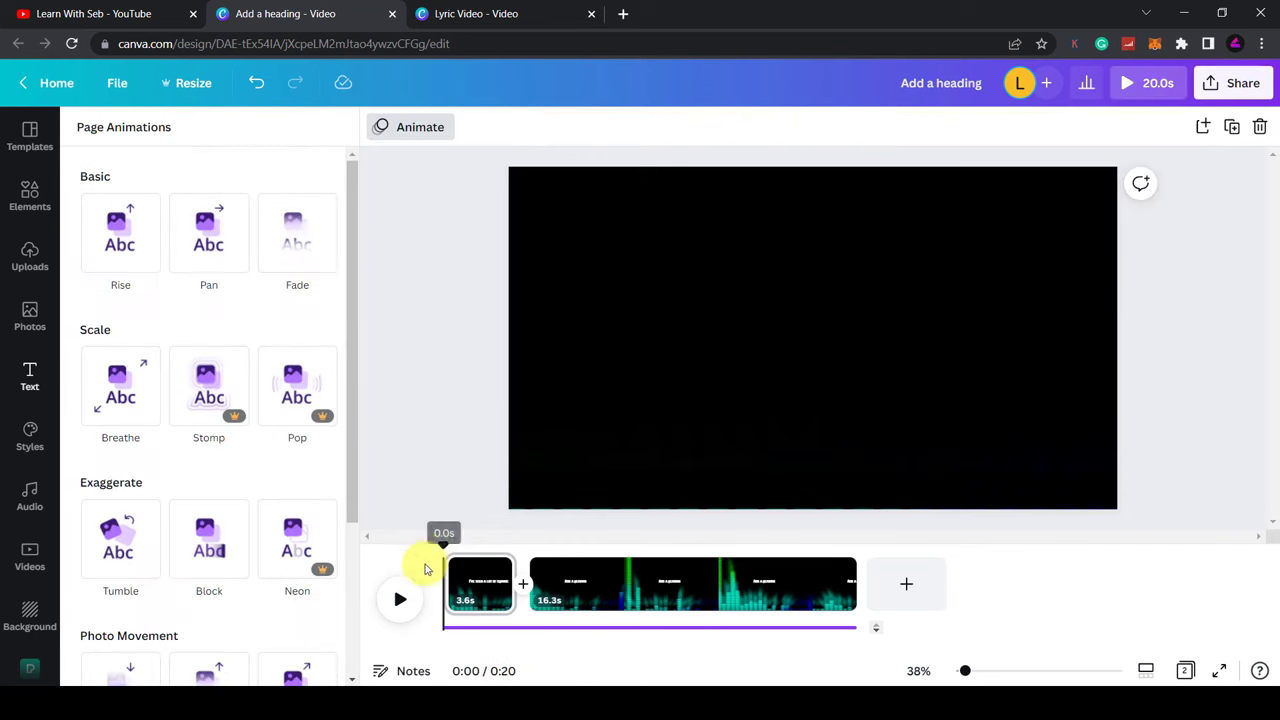
{"action": "left_click", "coordinate": [399, 600]}
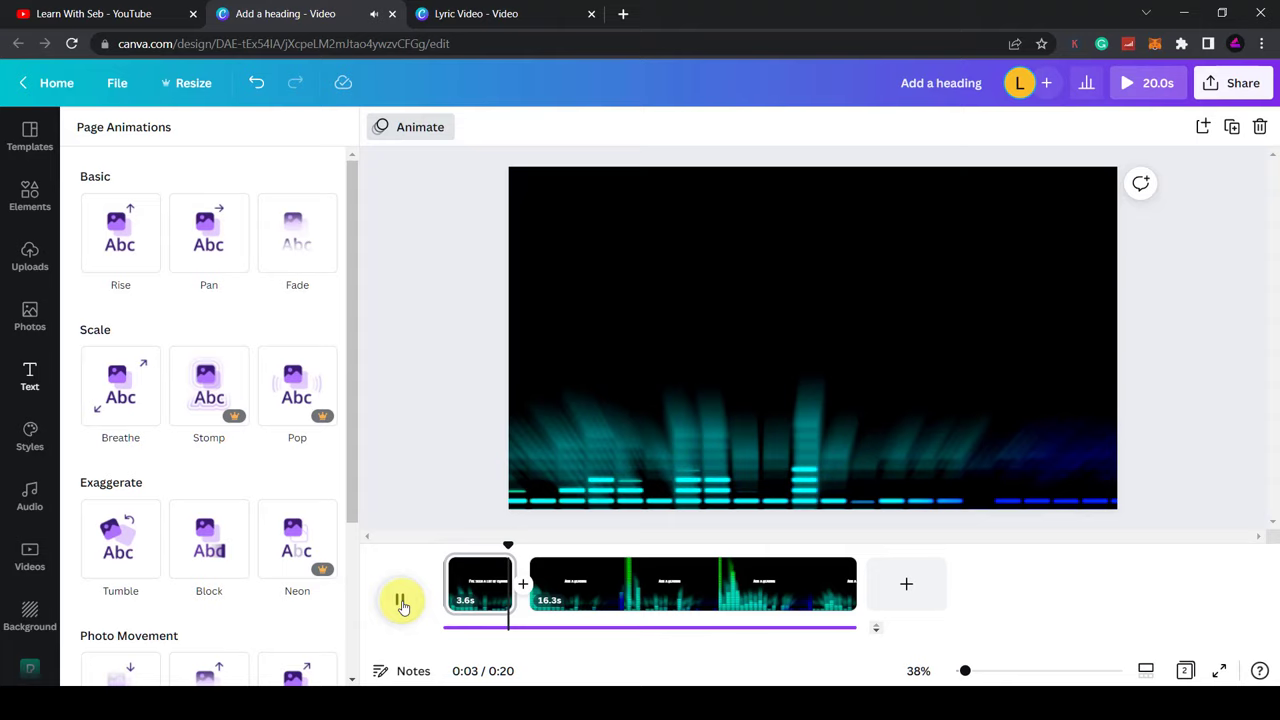
{"action": "left_click", "coordinate": [400, 602]}
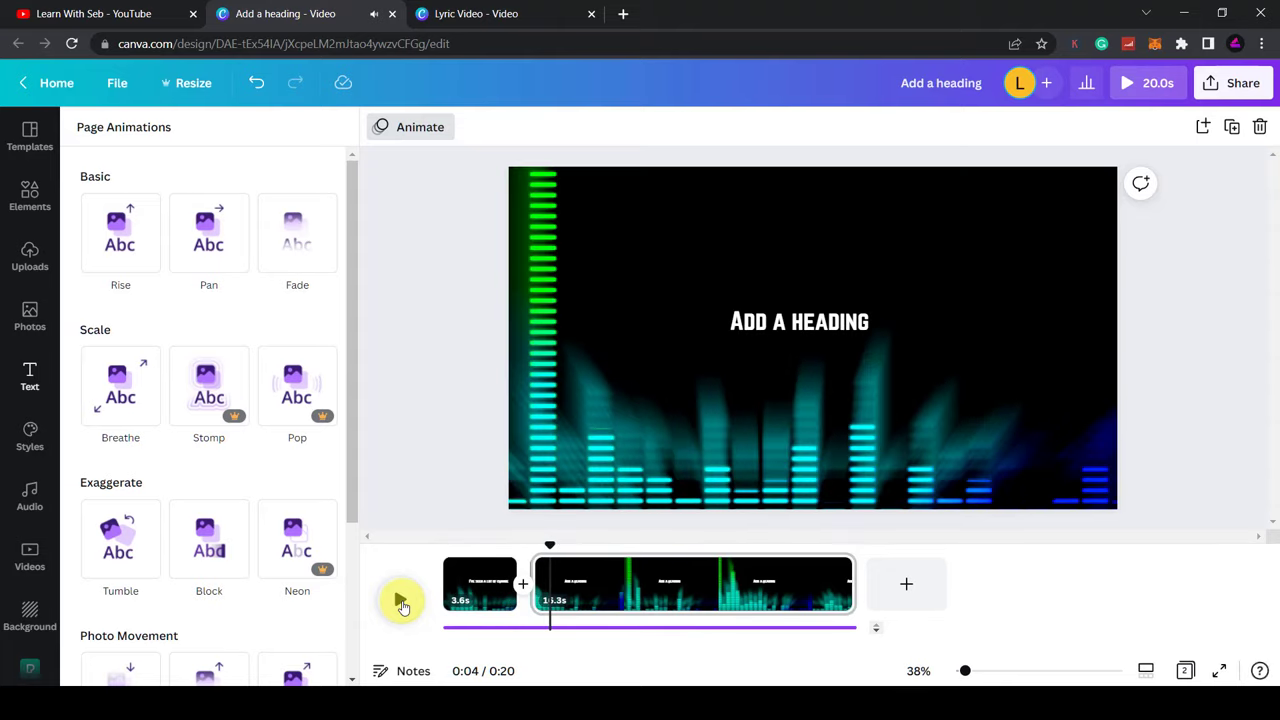
{"action": "mouse_move", "coordinate": [471, 567]}
Apply the Breathe text animation to the second page's 'Add a heading' text, then rewind to 0:03
{"action": "left_click", "coordinate": [762, 323]}
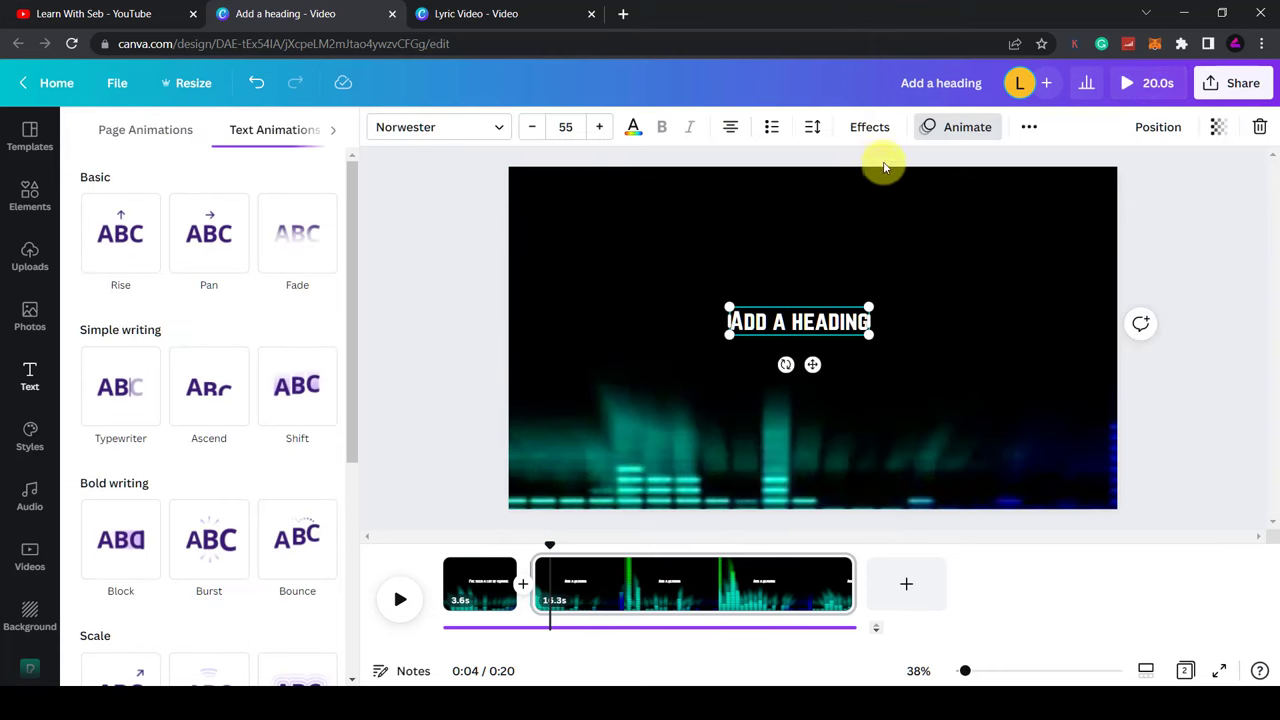
{"action": "left_click", "coordinate": [987, 127]}
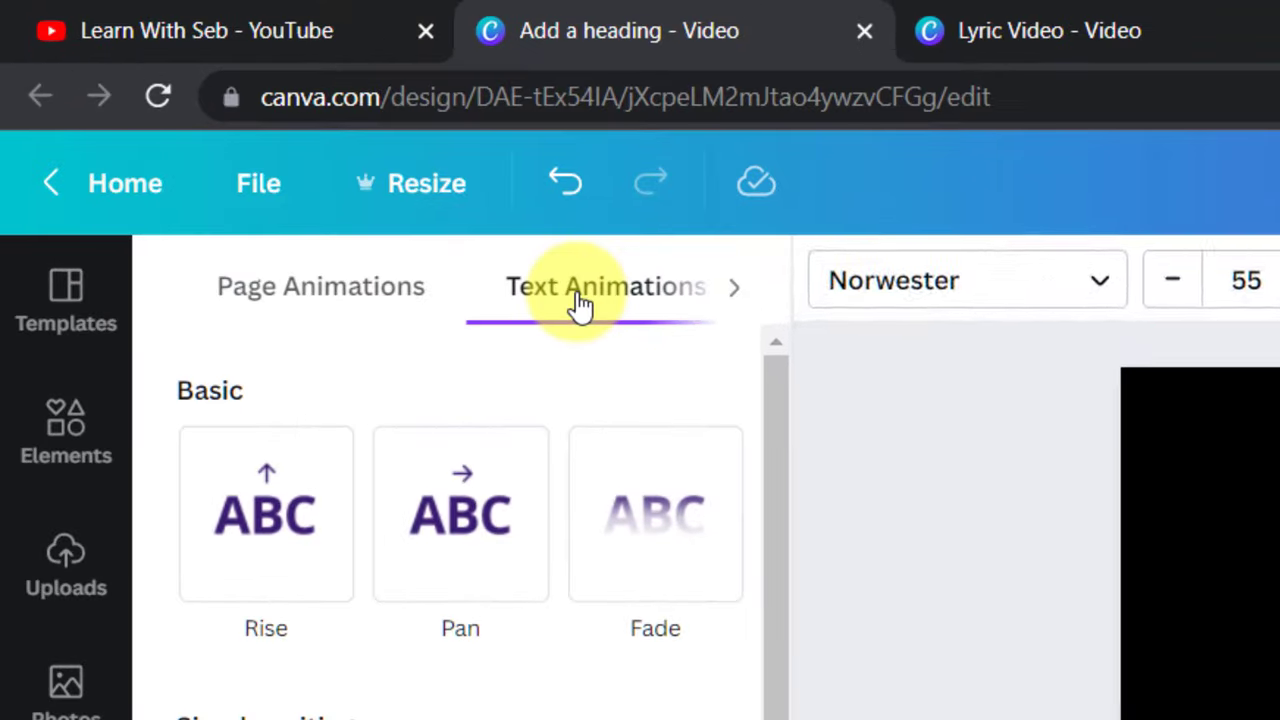
{"action": "left_click", "coordinate": [330, 302]}
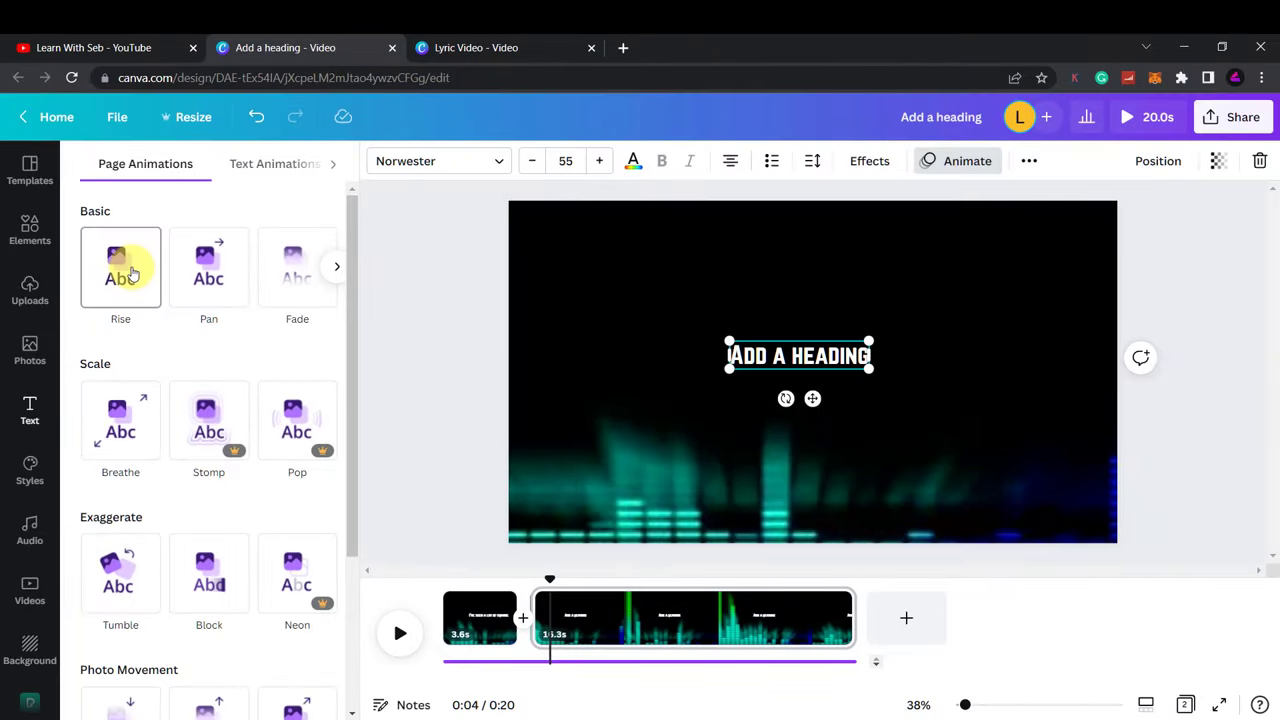
{"action": "left_click", "coordinate": [285, 164]}
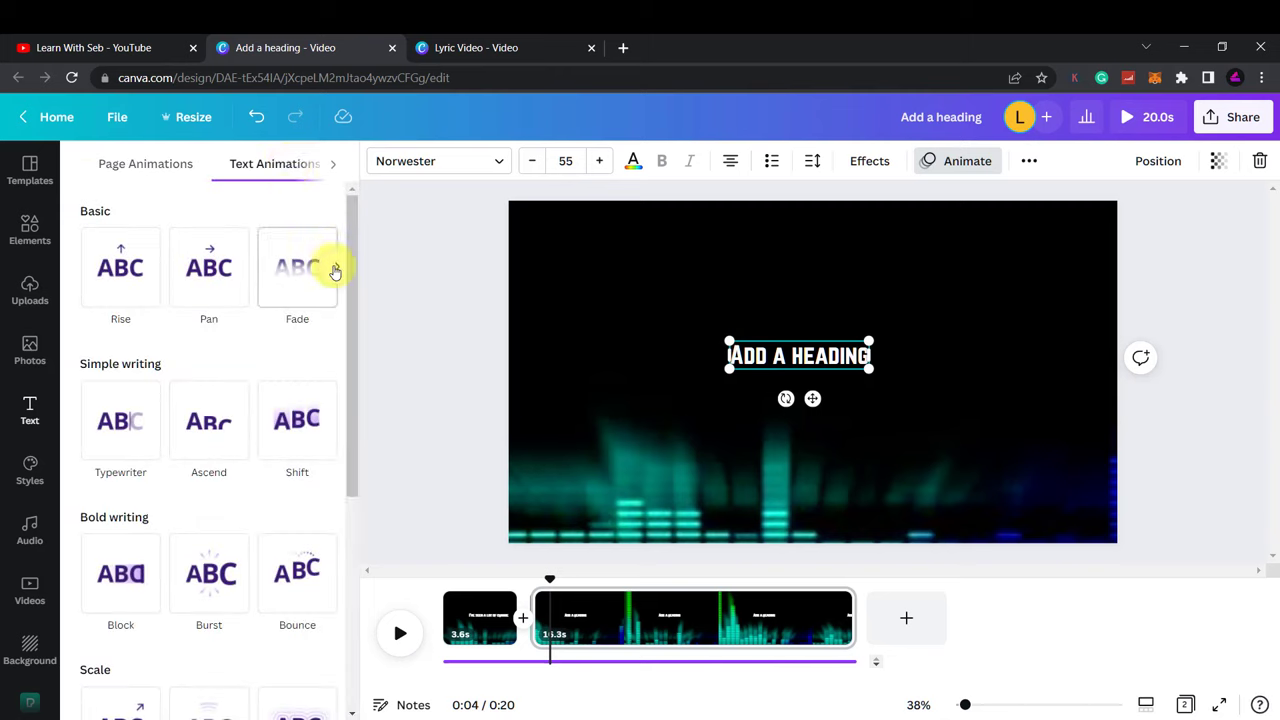
{"action": "left_click", "coordinate": [337, 279]}
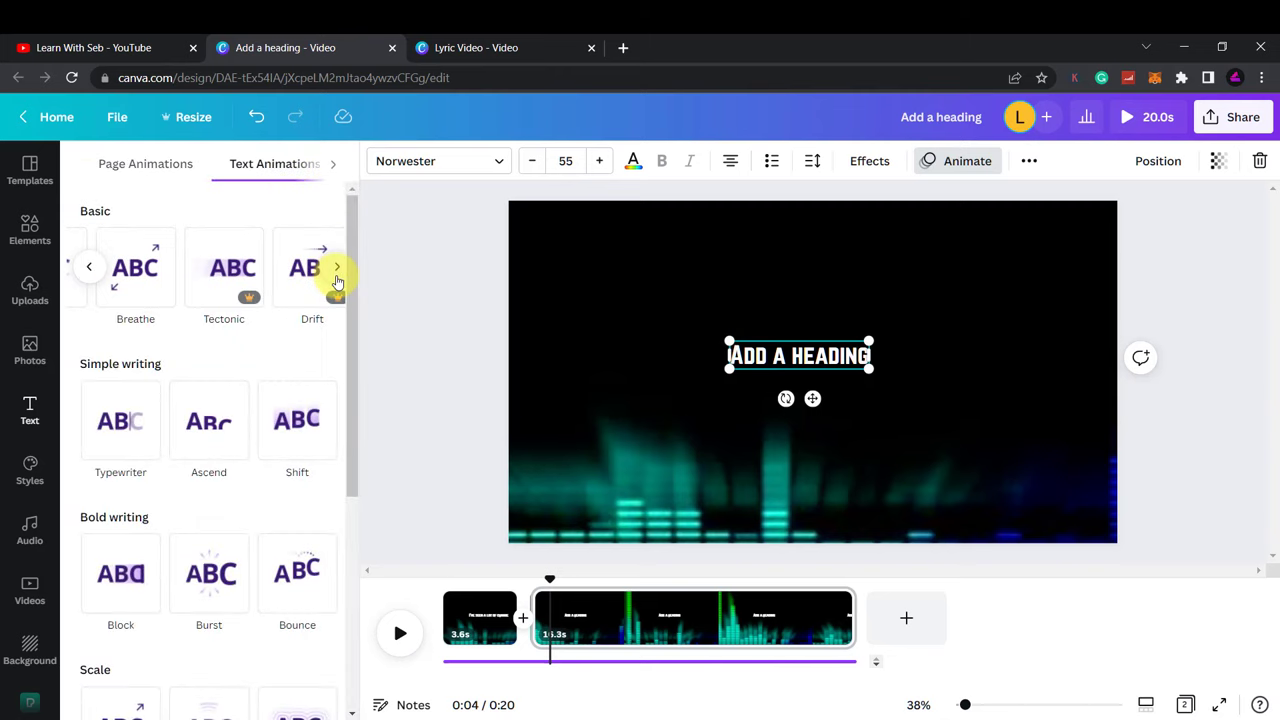
{"action": "left_click", "coordinate": [165, 277]}
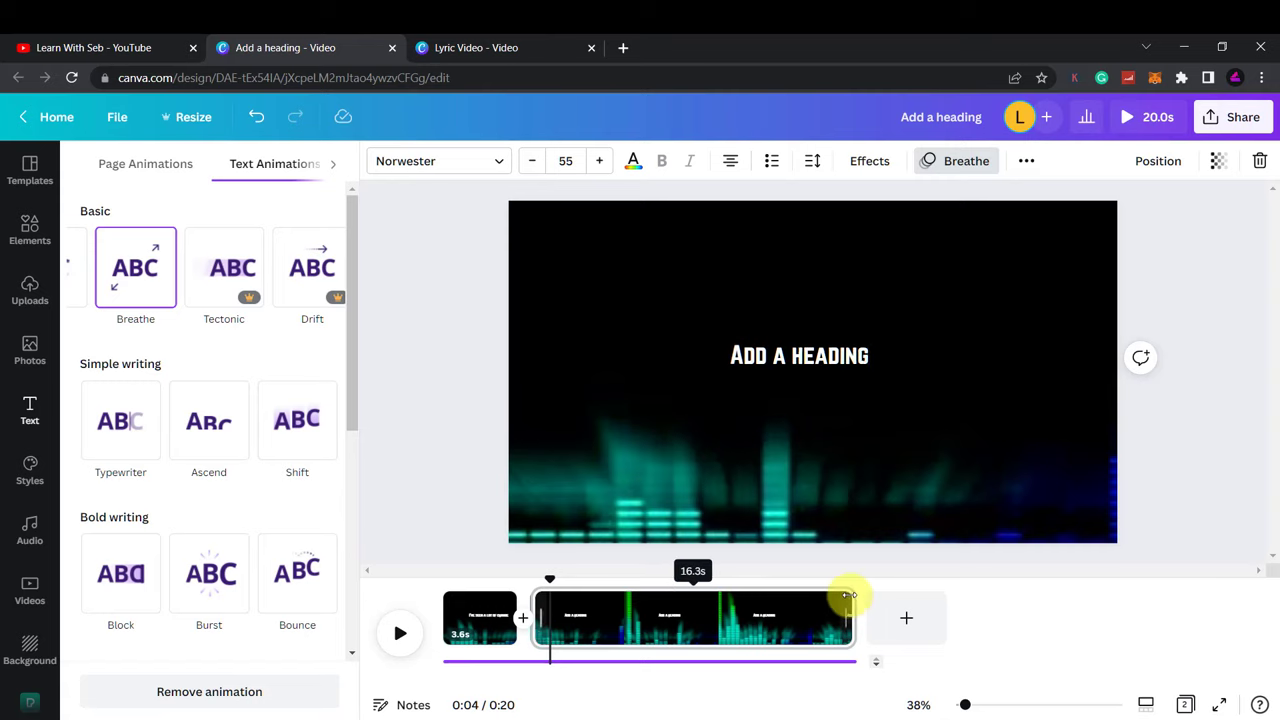
{"action": "left_click_drag", "start_coordinate": [550, 582], "coordinate": [530, 580]}
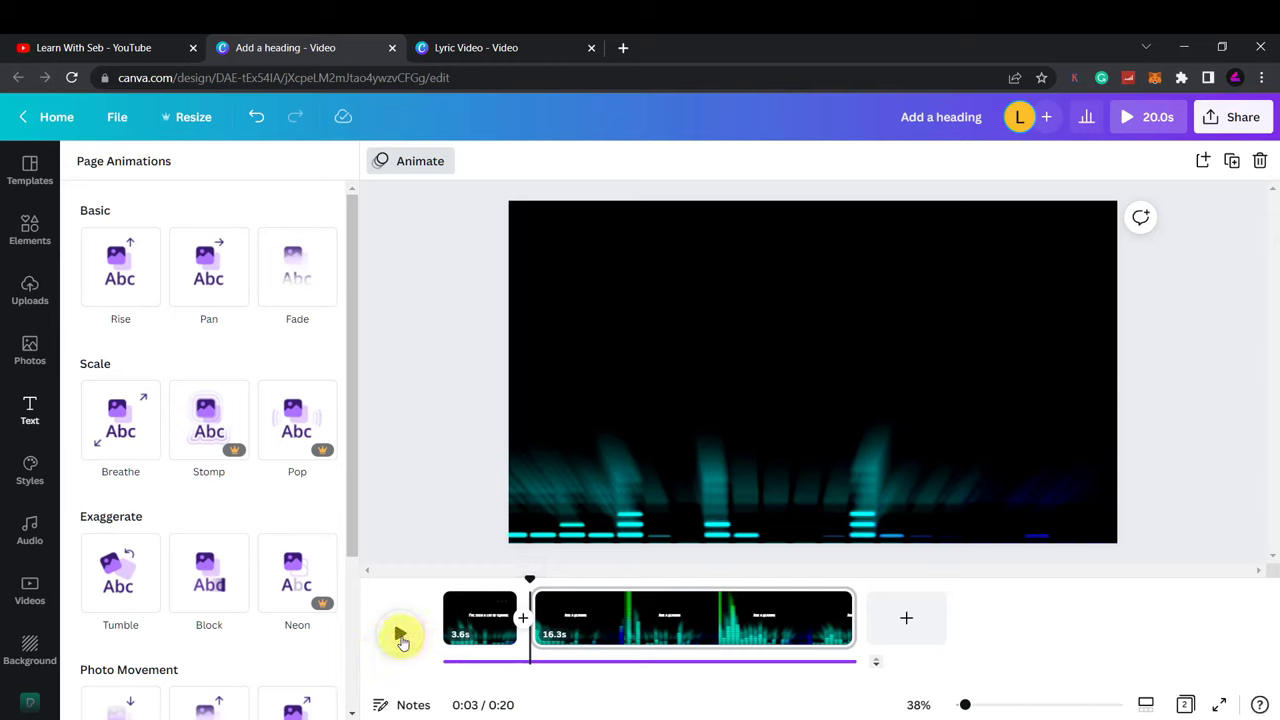
Split off a 2.3s clip and replace its heading with 'BEEN THROUGH A LOT OF PAIN'
{"action": "left_click", "coordinate": [400, 636]}
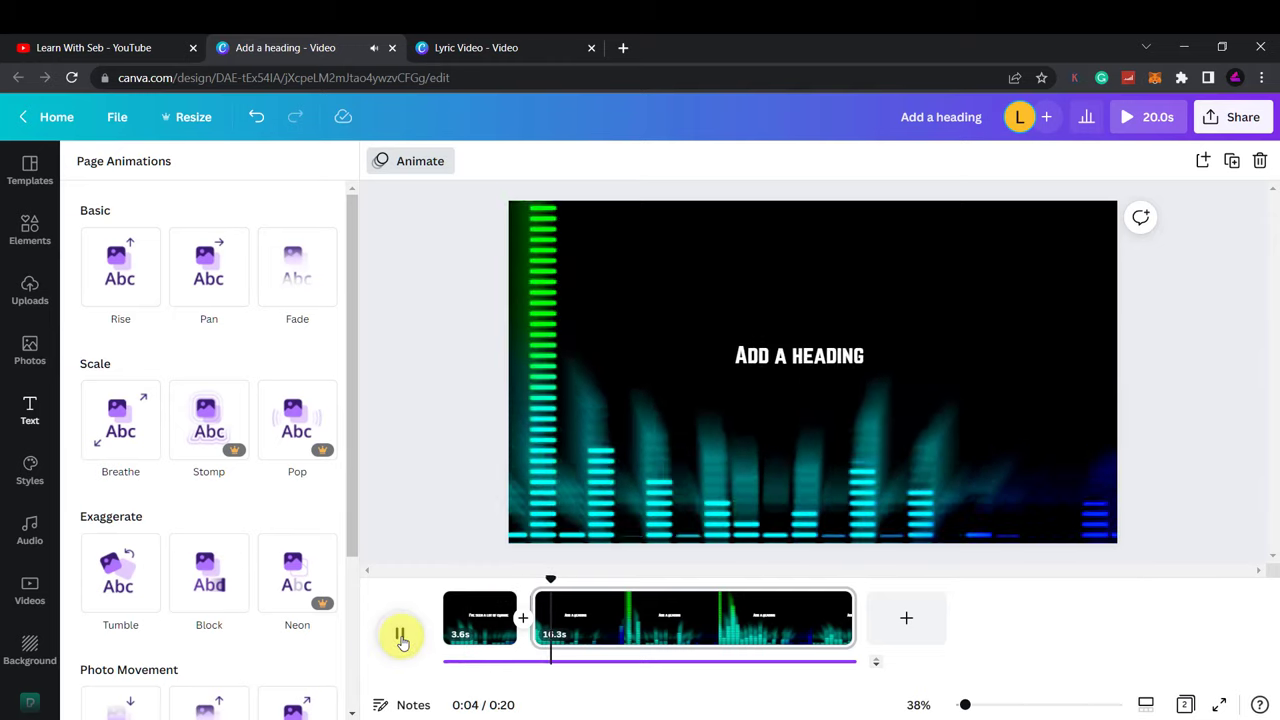
{"action": "left_click", "coordinate": [400, 637]}
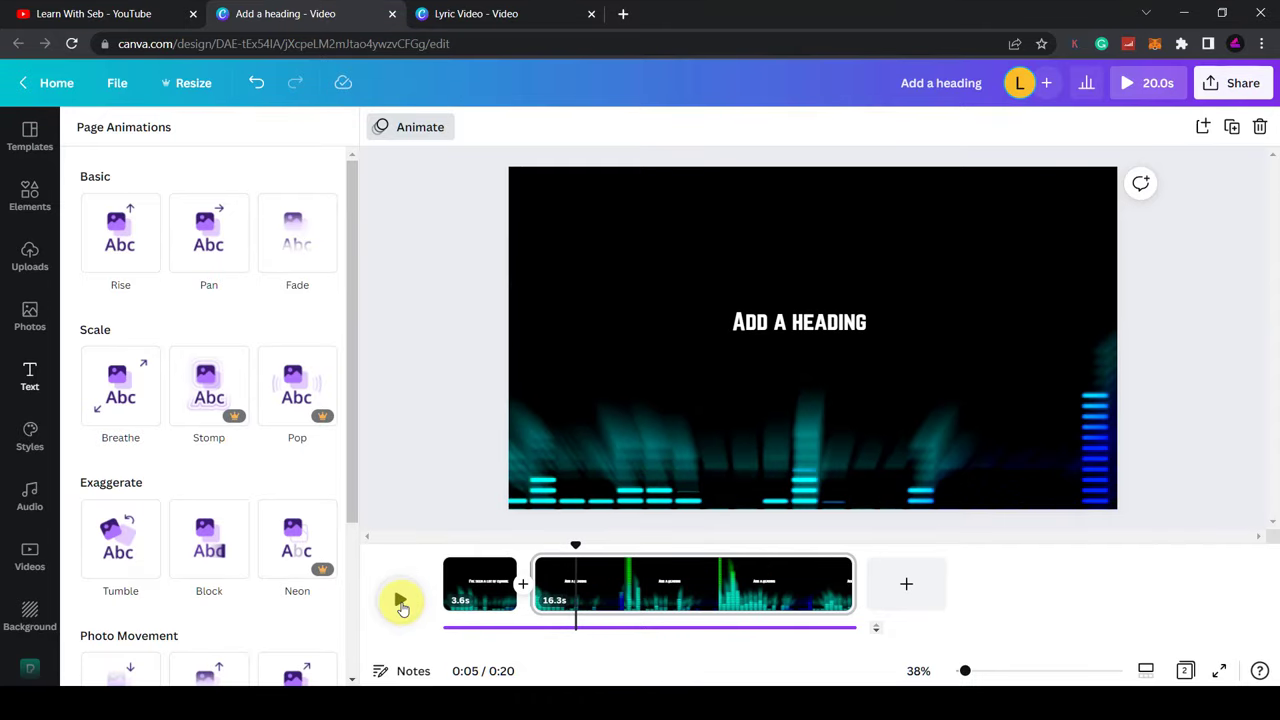
{"action": "key", "text": "s"}
{"action": "left_click", "coordinate": [557, 585]}
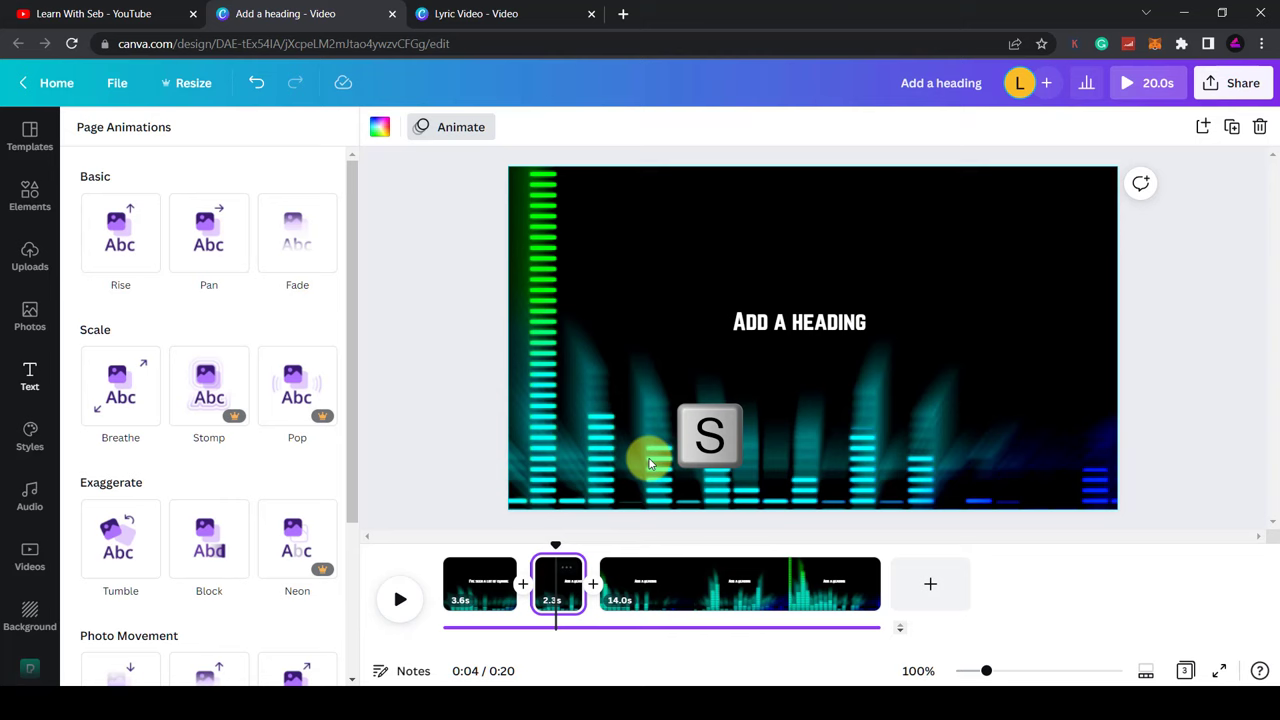
{"action": "double_click", "coordinate": [817, 322]}
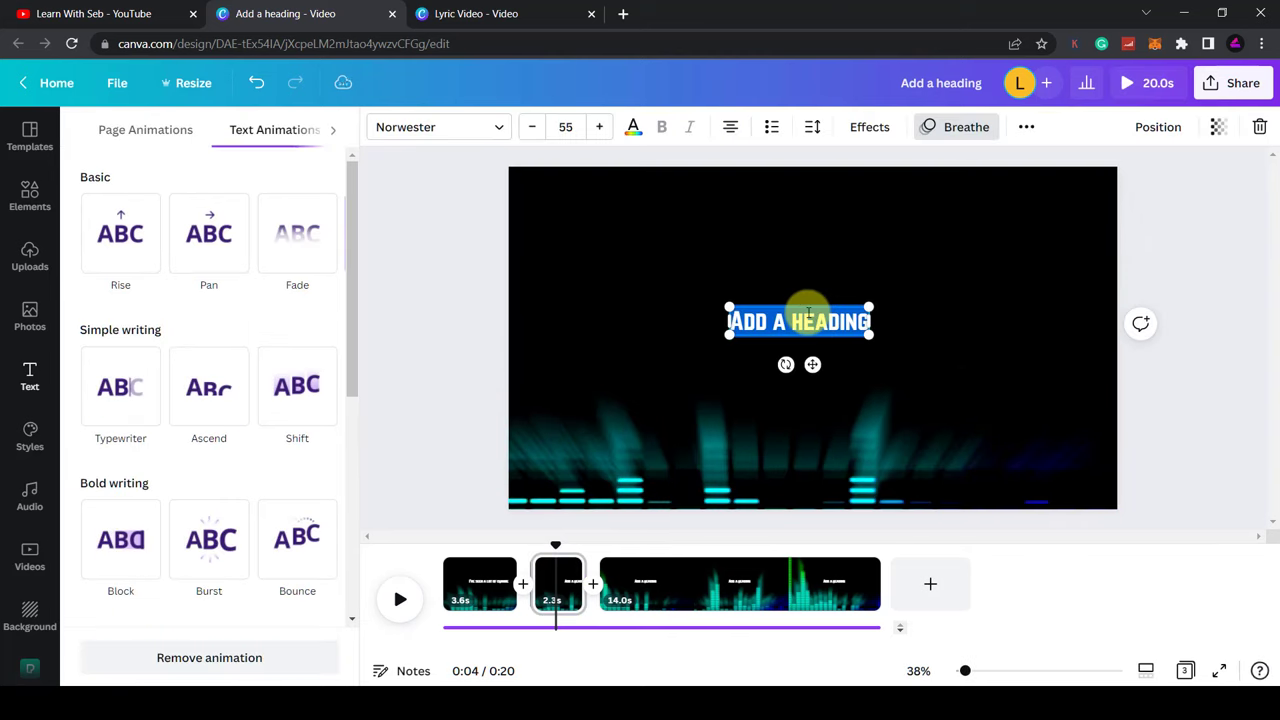
{"action": "key", "text": "BackSpace"}
{"action": "type", "text": "BEEN T"}
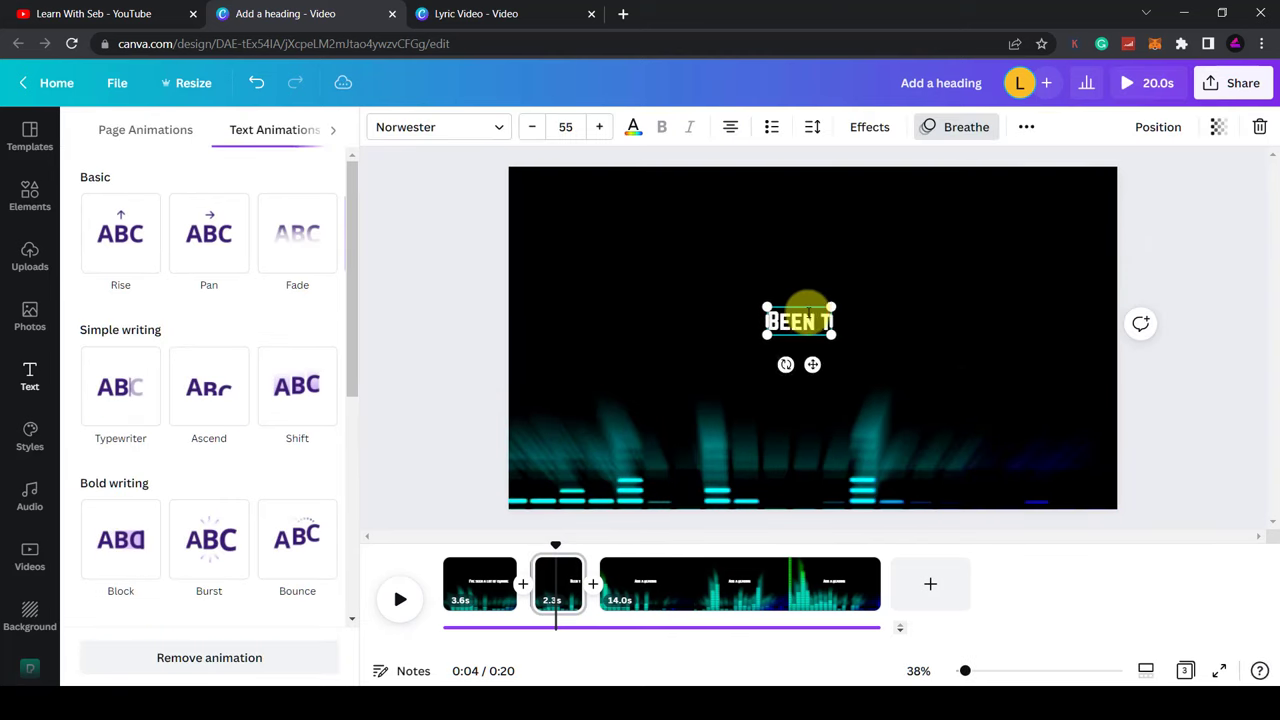
{"action": "type", "text": "HROUGH A LOT OF"}
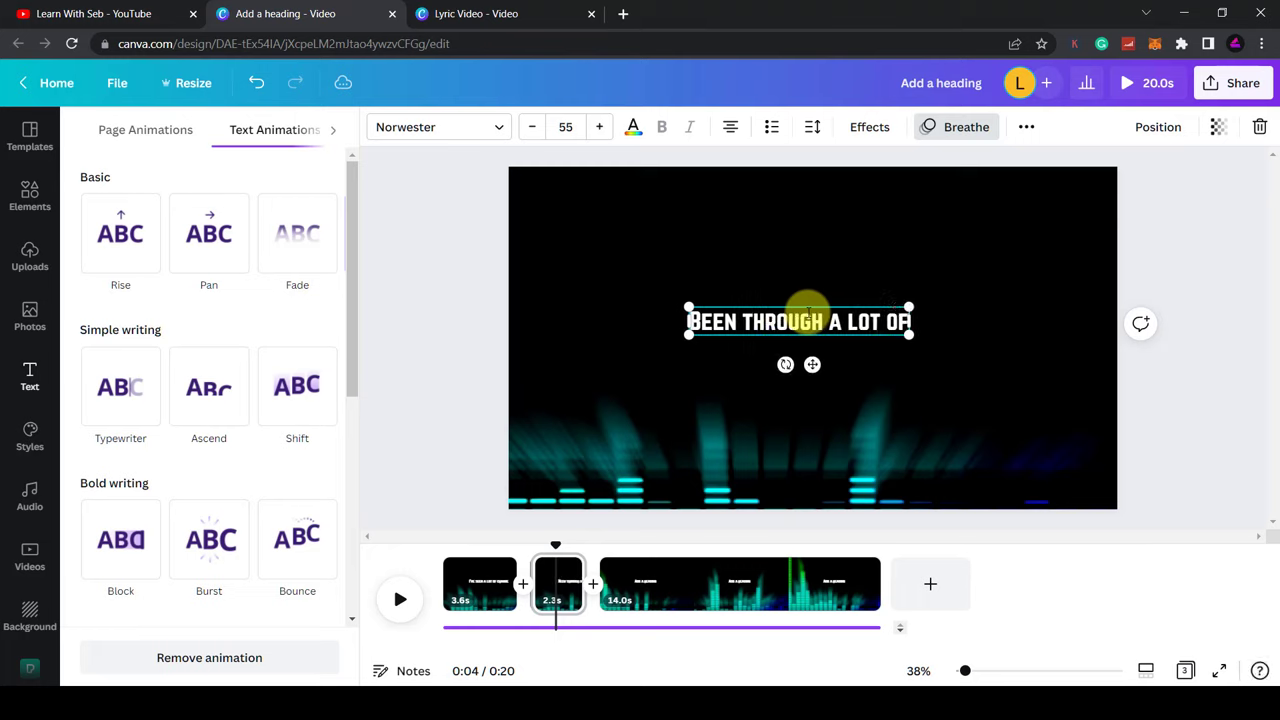
{"action": "type", "text": " PAIN"}
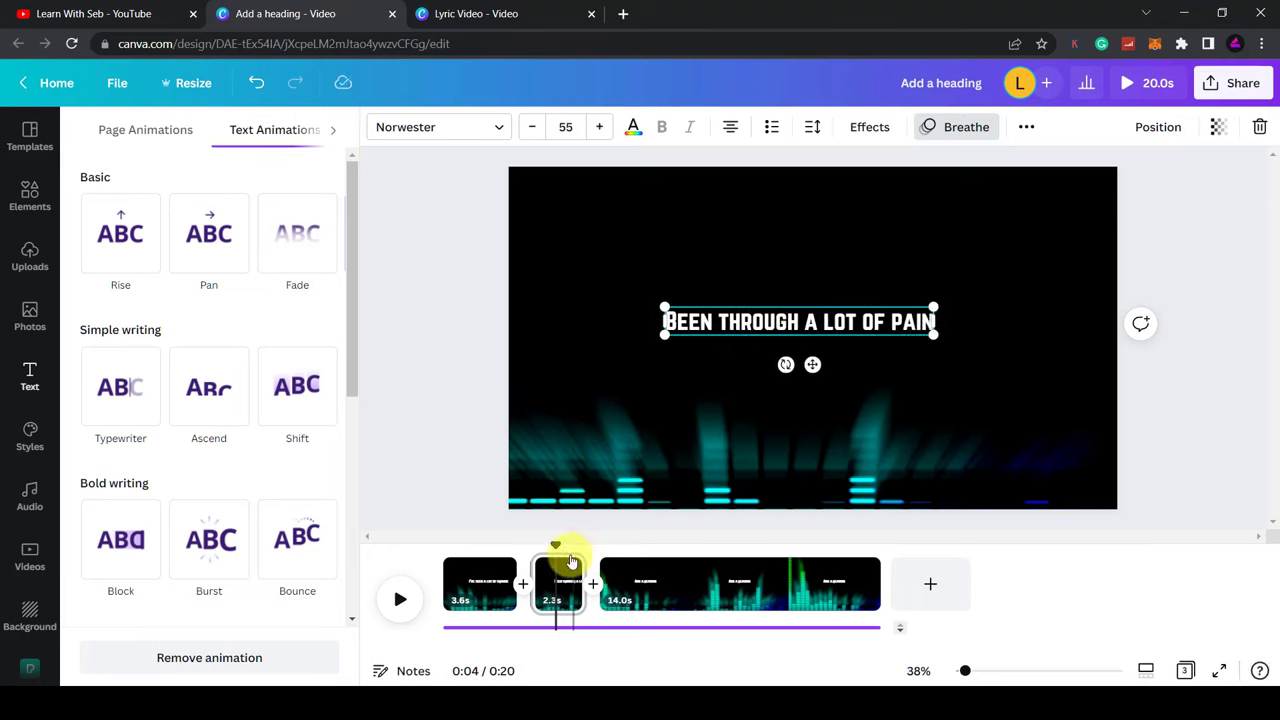
{"action": "left_click", "coordinate": [400, 600]}
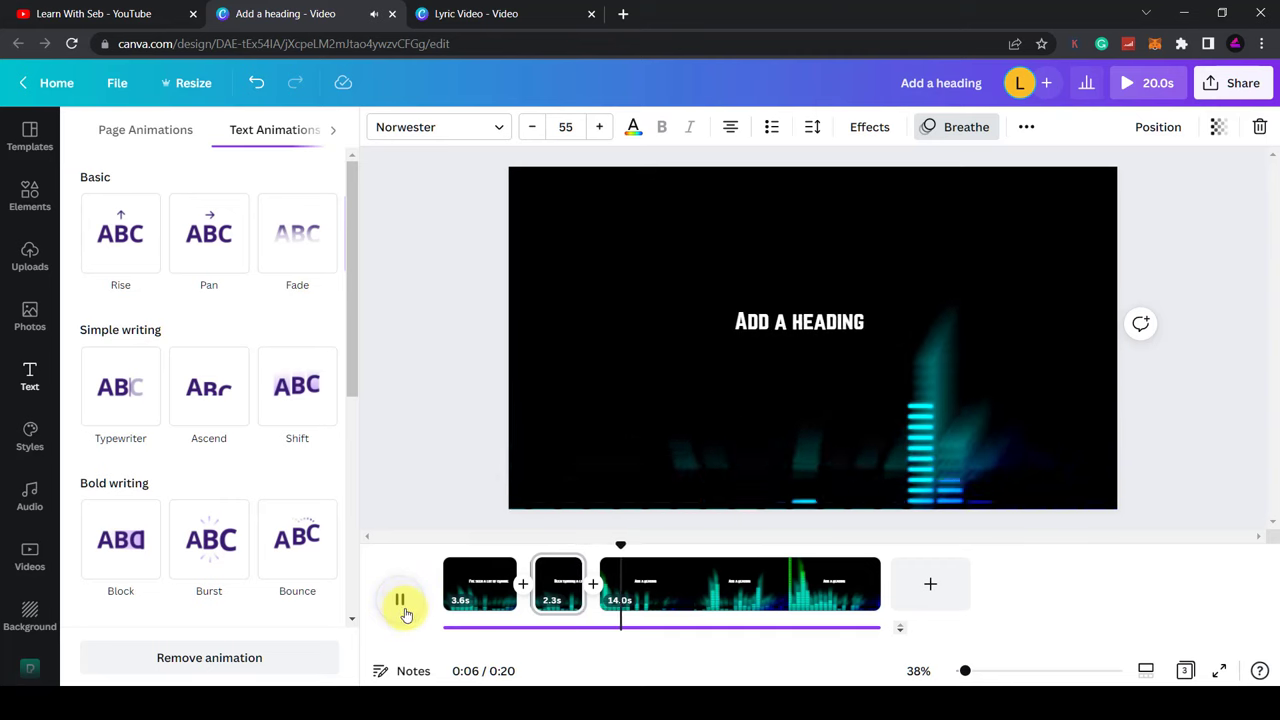
Split off a 2.8s clip with the lyric 'SOME THINGS ARE NOT THE SAME'
{"action": "left_click", "coordinate": [401, 601]}
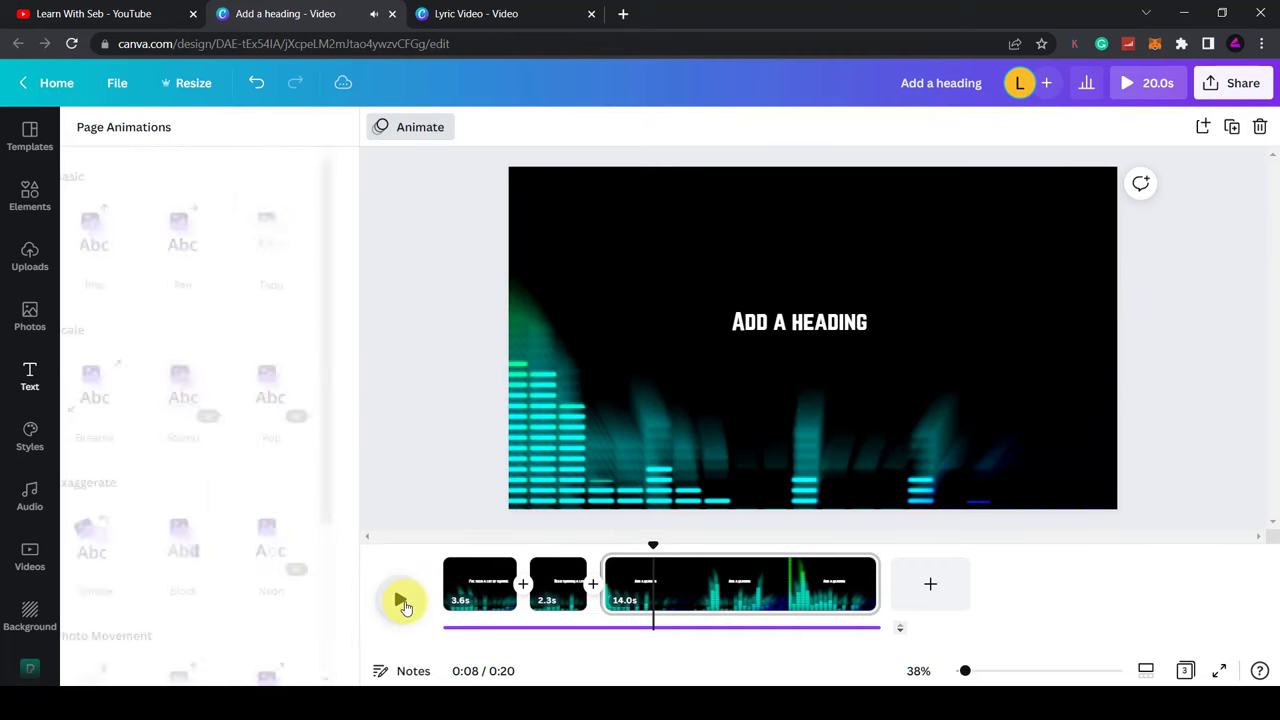
{"action": "key", "text": "s"}
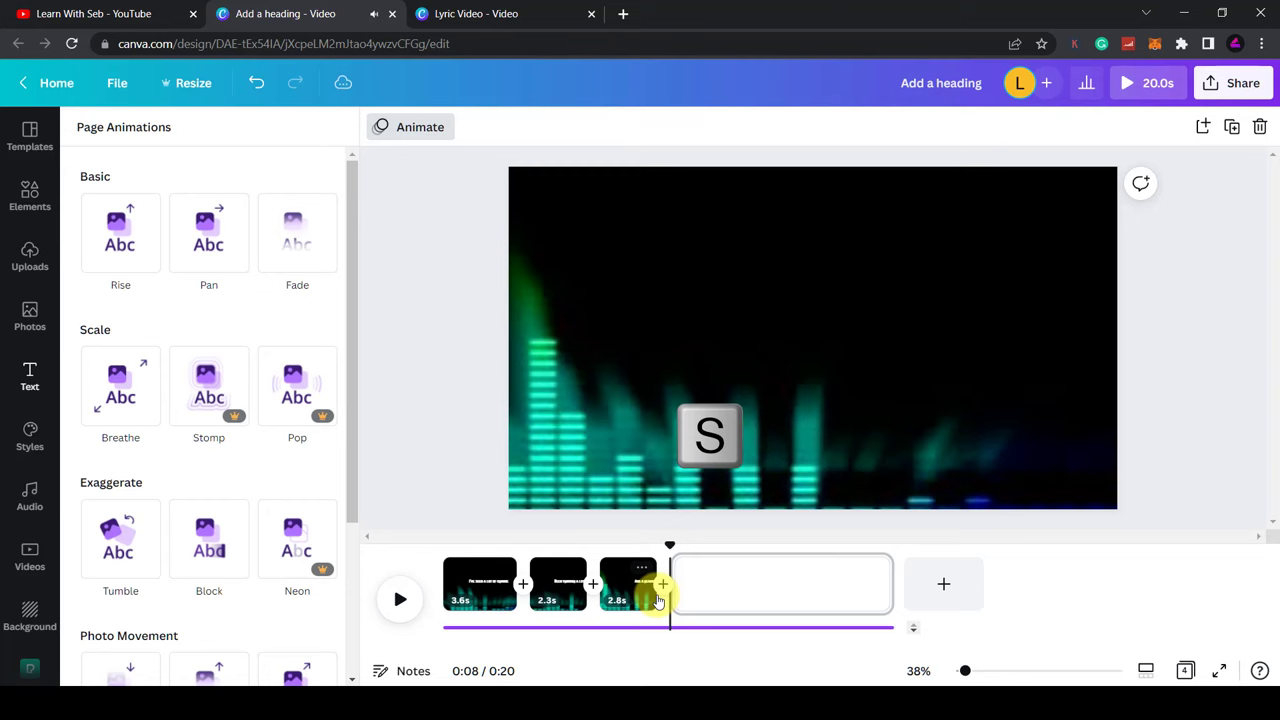
{"action": "left_click", "coordinate": [630, 586]}
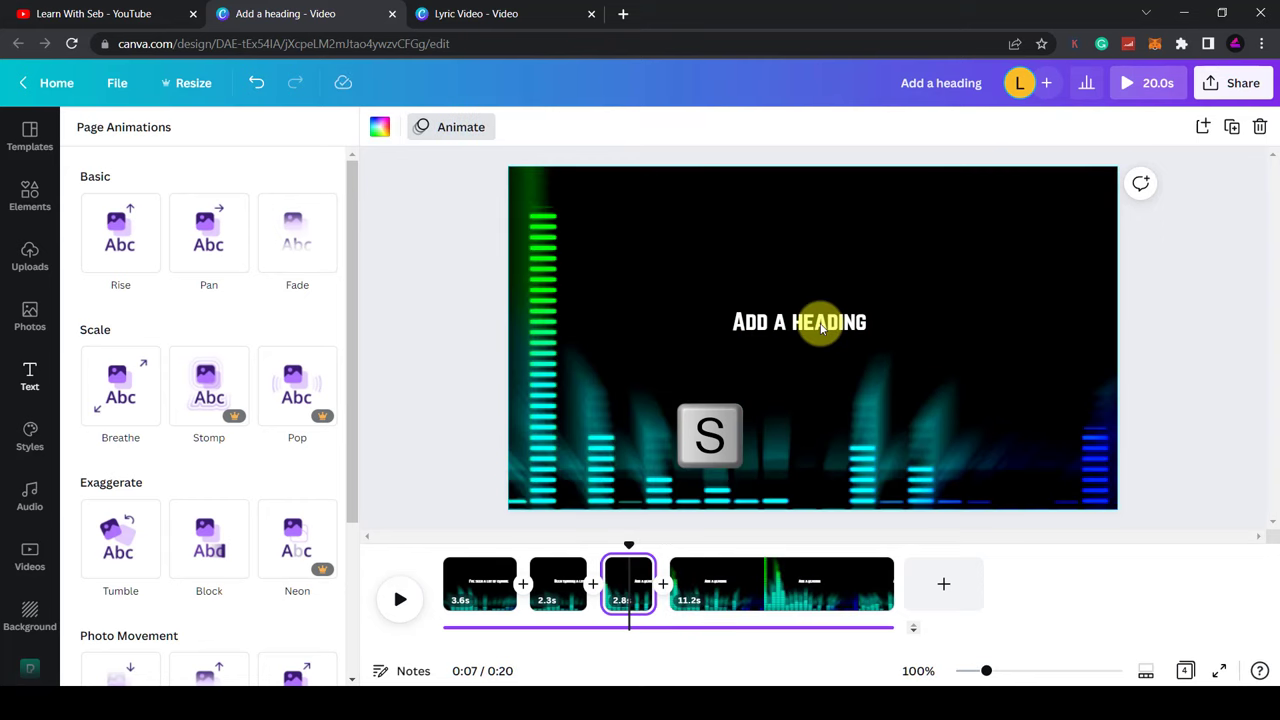
{"action": "double_click", "coordinate": [822, 320]}
{"action": "type", "text": "SOME THINGS ARE NO"}
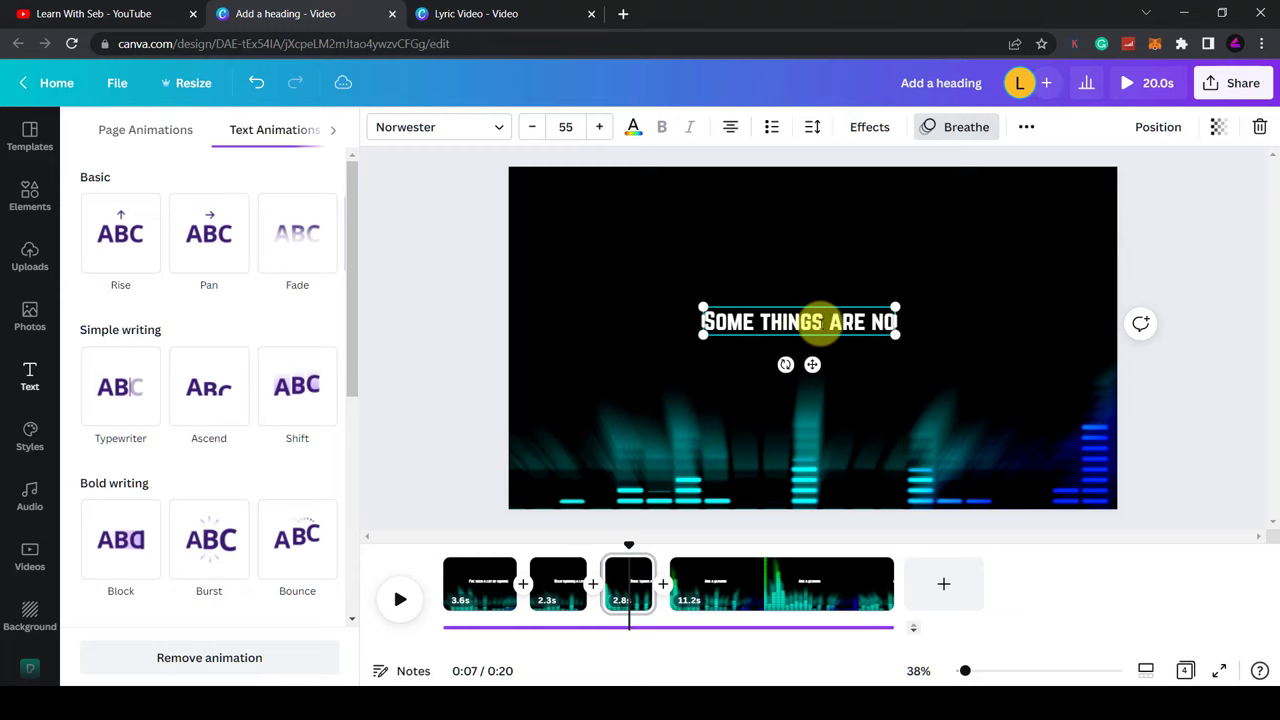
{"action": "type", "text": "T THE SAME"}
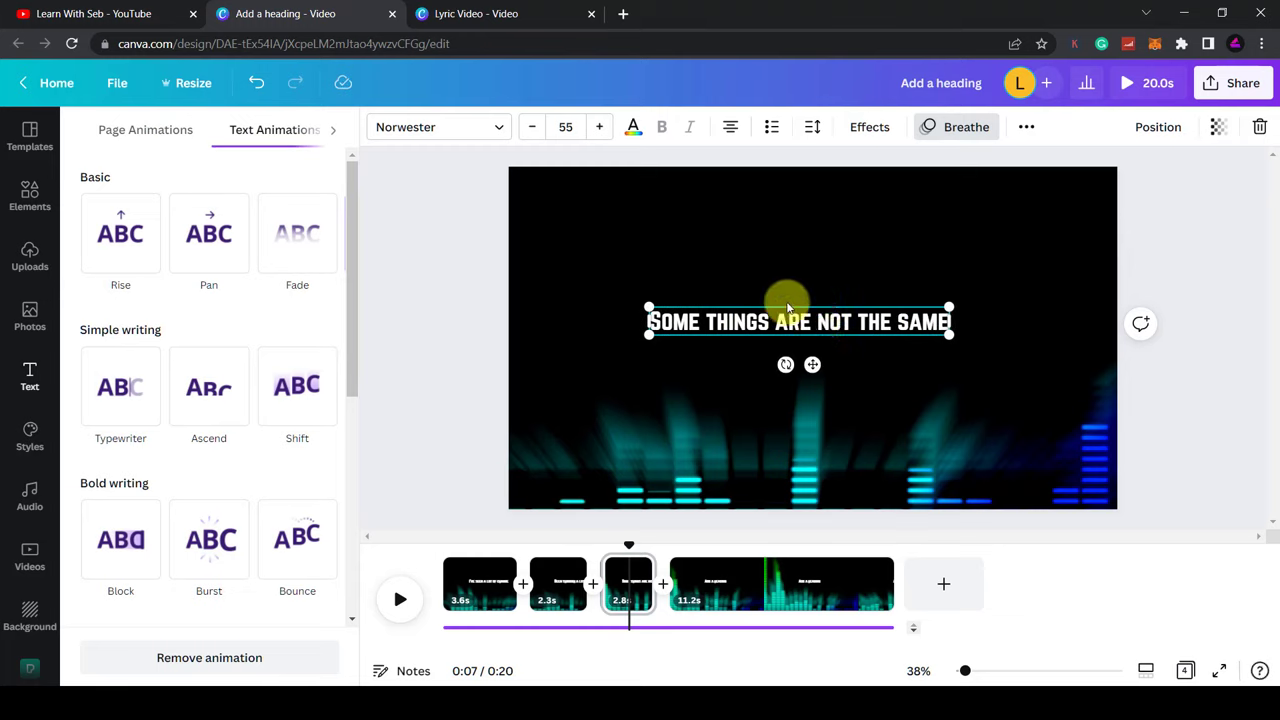
Split off a 1.8s clip with the lyric 'AS THEY WERE A YEAR AGO'
{"action": "left_click", "coordinate": [399, 600]}
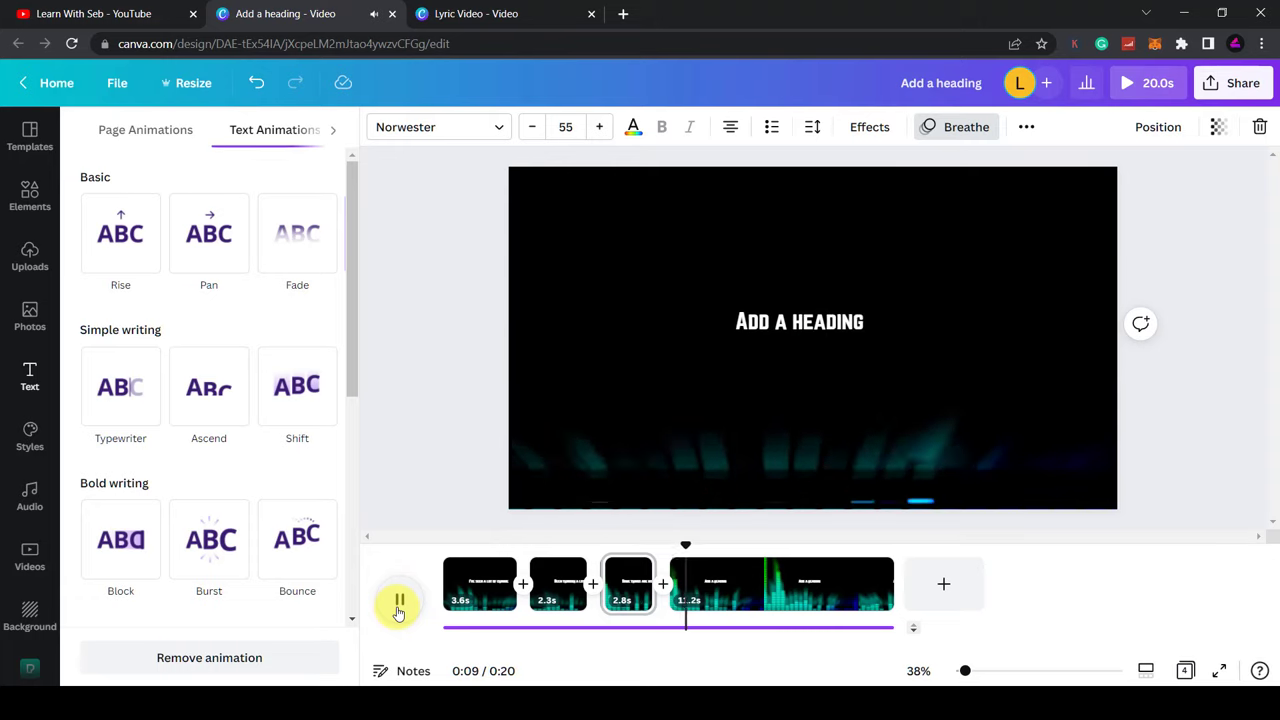
{"action": "left_click", "coordinate": [398, 610]}
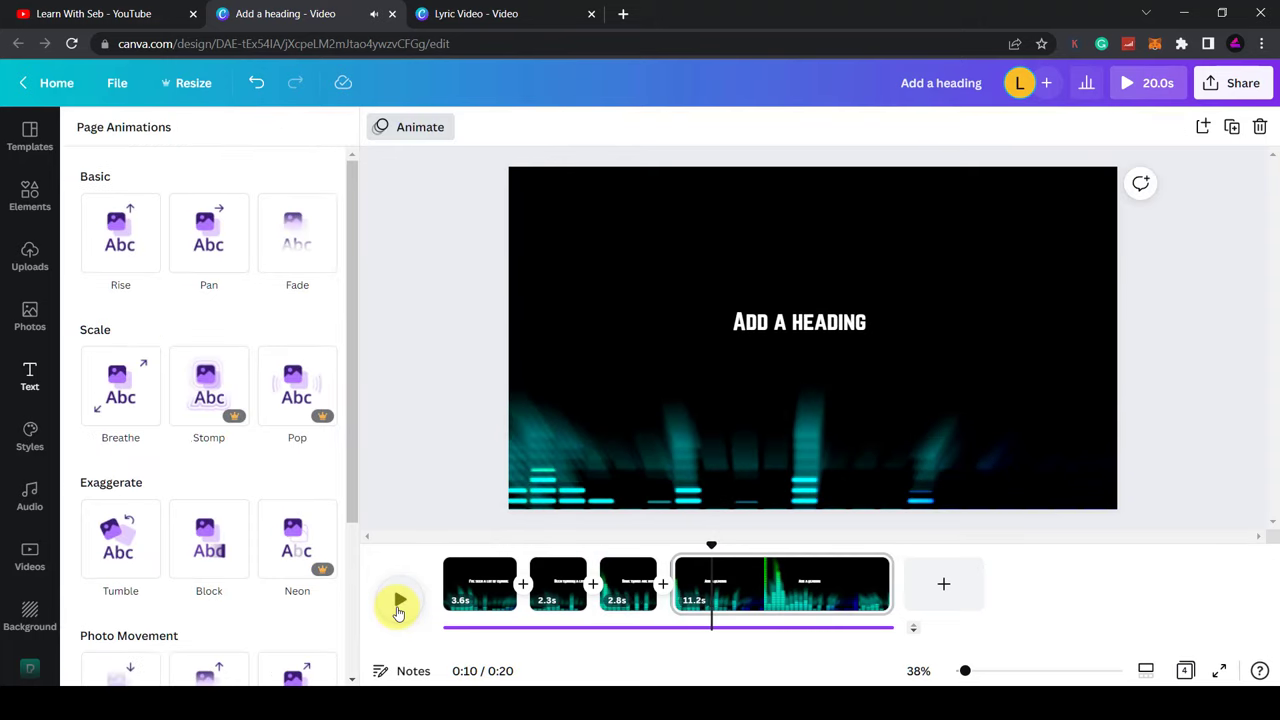
{"action": "key", "text": "s"}
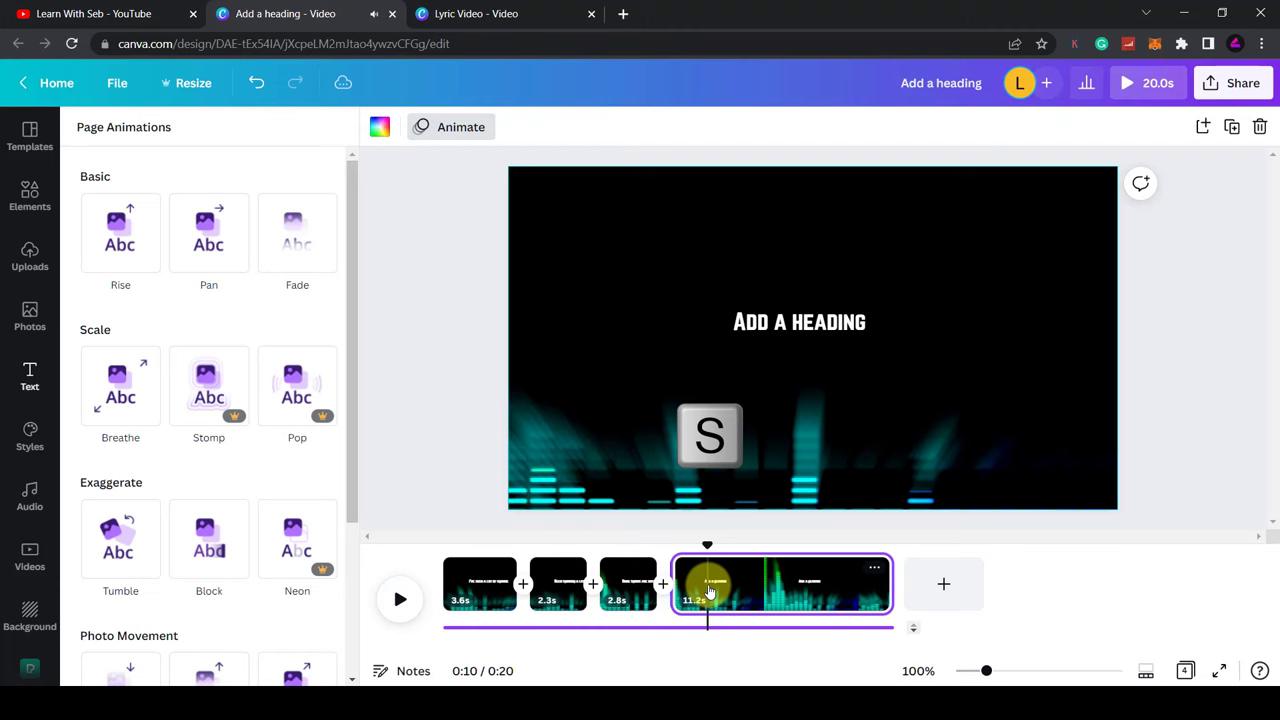
{"action": "left_click", "coordinate": [700, 588]}
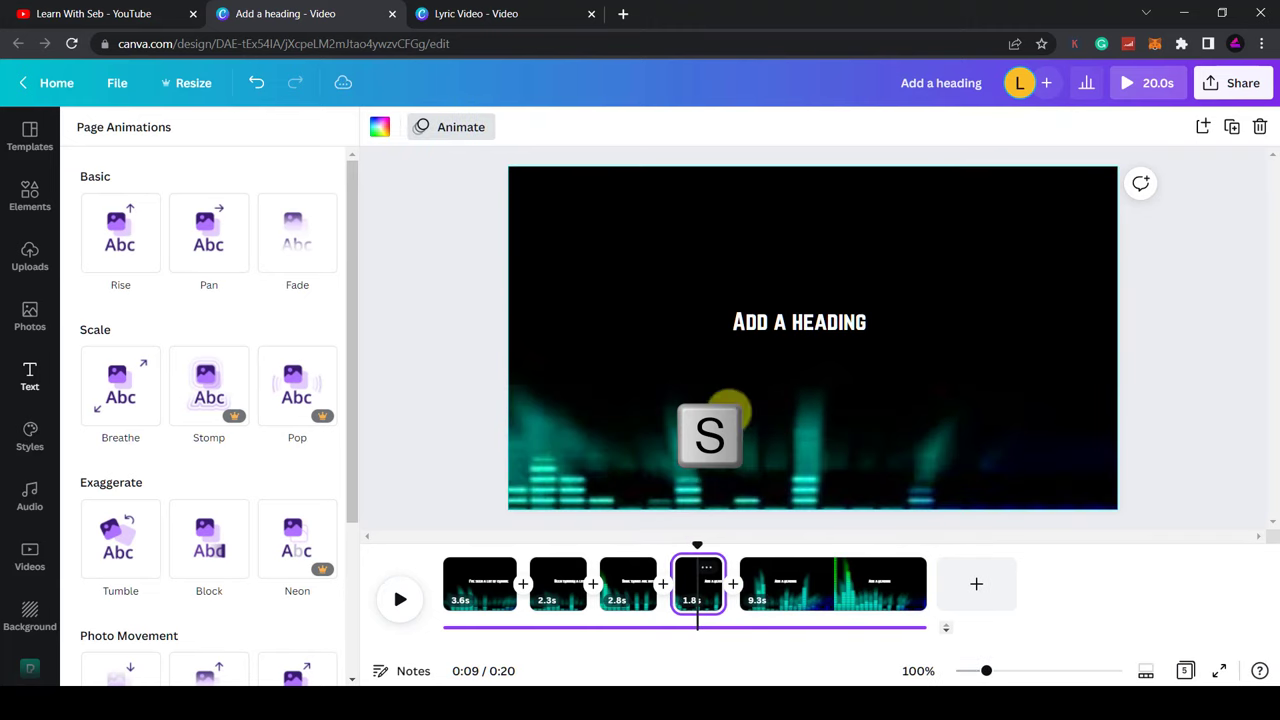
{"action": "double_click", "coordinate": [771, 321]}
{"action": "type", "text": "AS"}
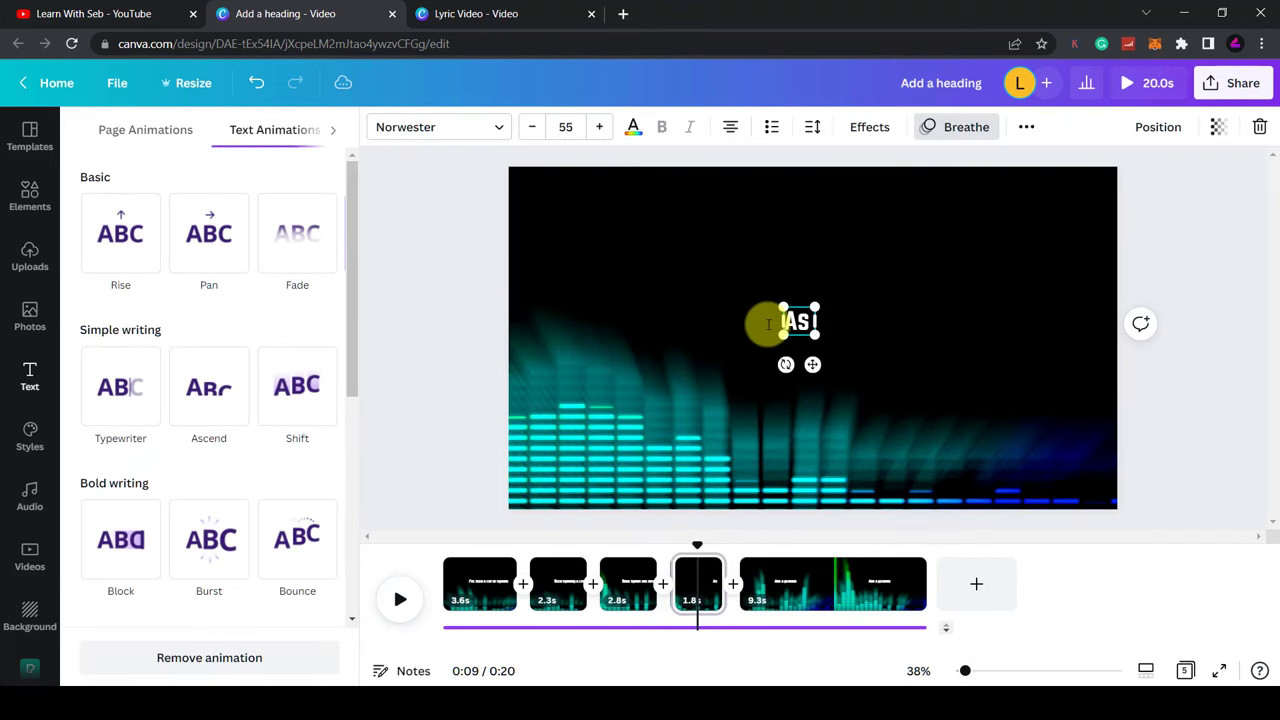
{"action": "type", "text": " THEY WERE A YEA"}
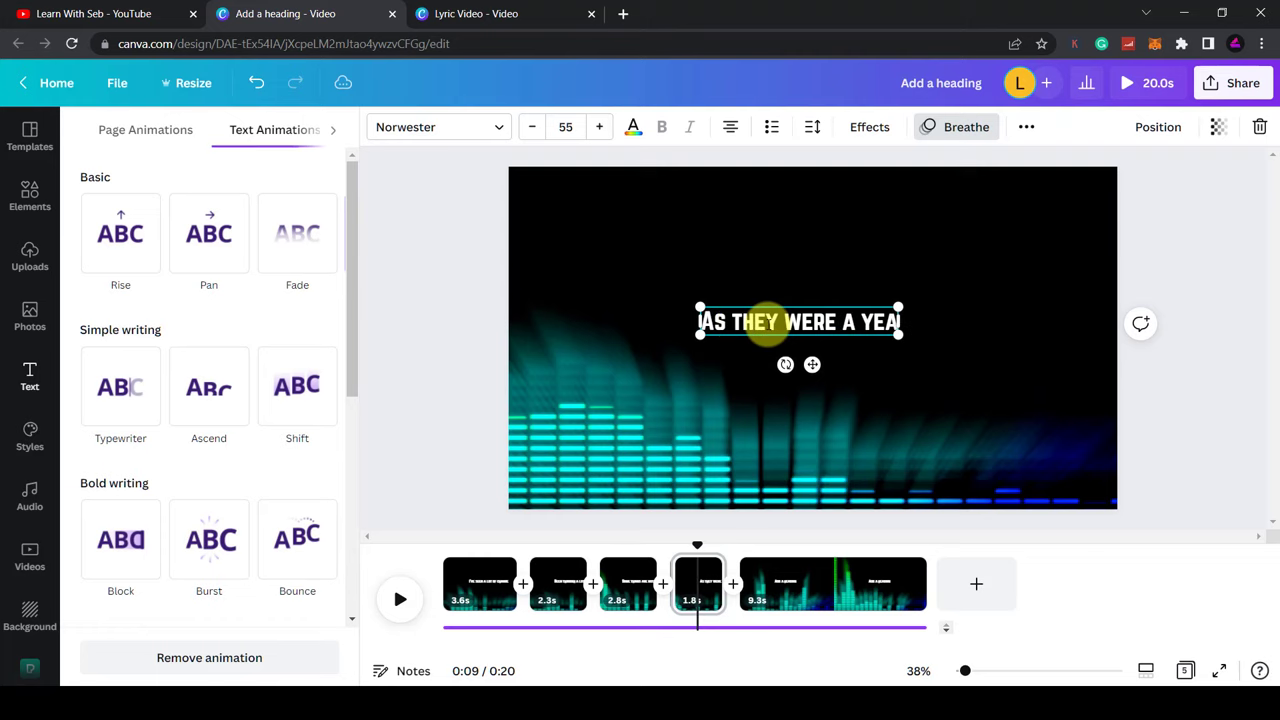
{"action": "type", "text": "R AGO"}
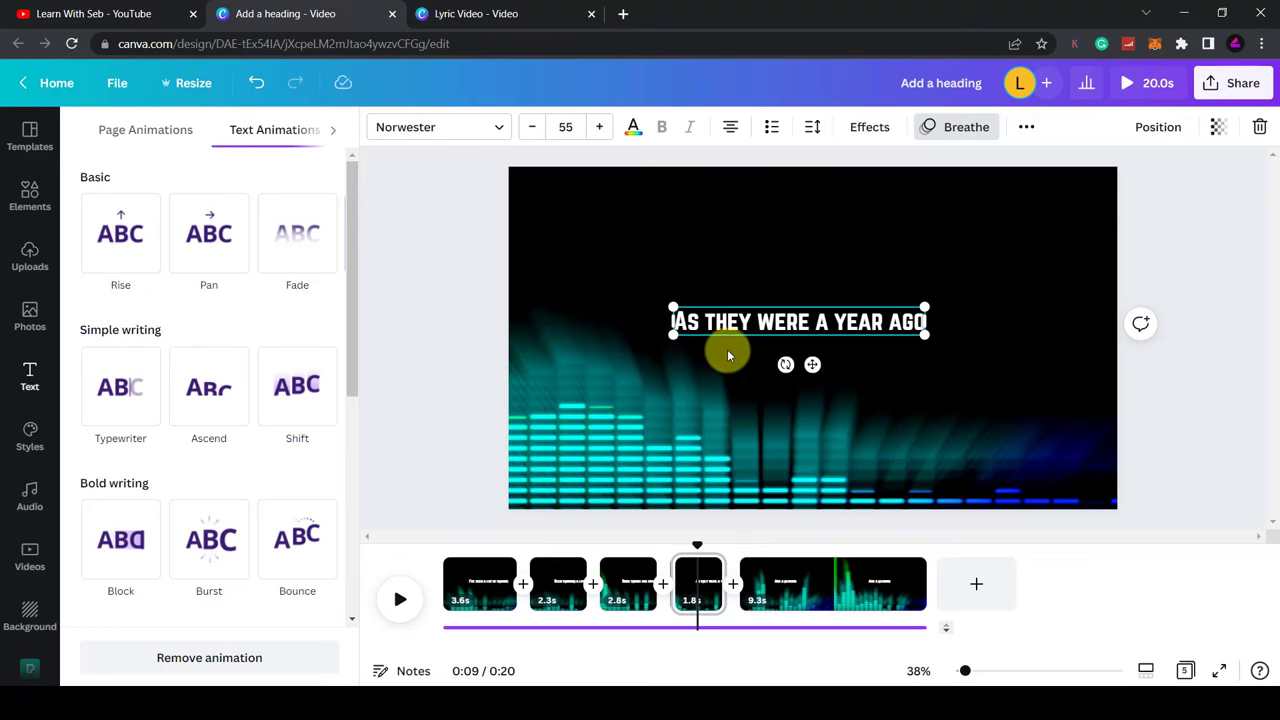
{"action": "left_click_drag", "start_coordinate": [699, 548], "coordinate": [499, 540]}
{"action": "left_click_drag", "start_coordinate": [403, 567], "coordinate": [400, 566]}
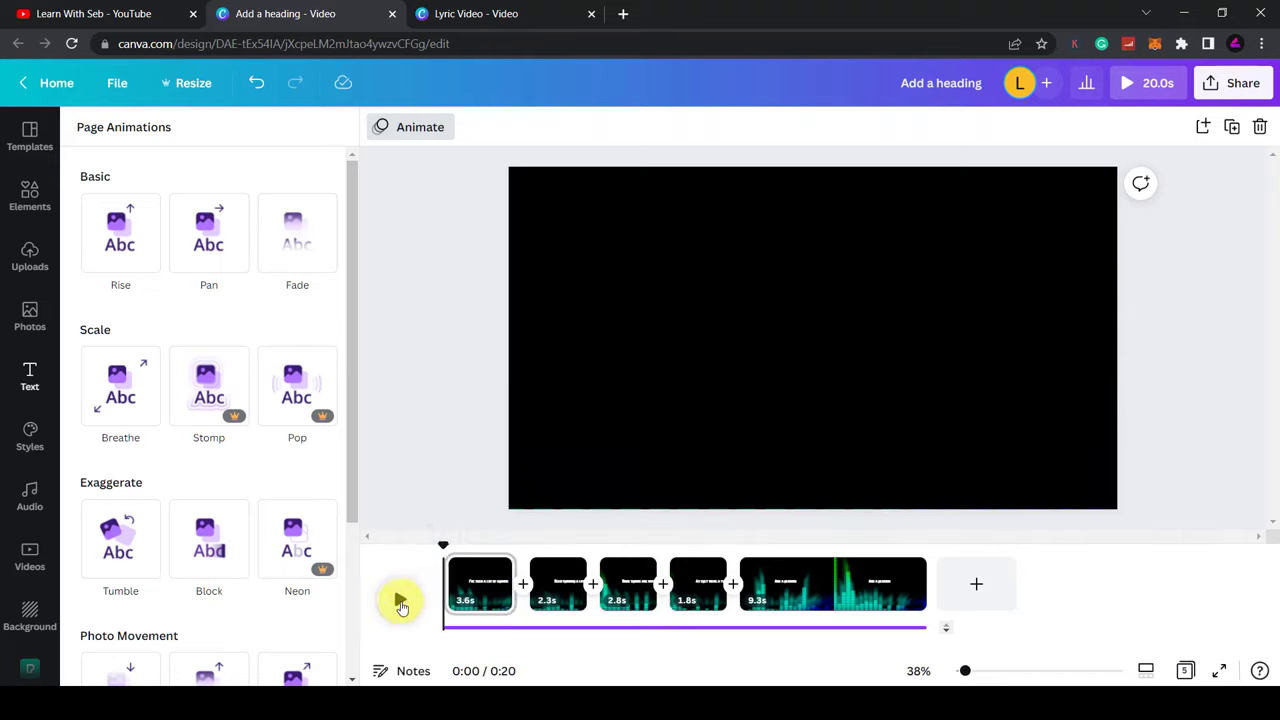
{"action": "left_click", "coordinate": [400, 603]}
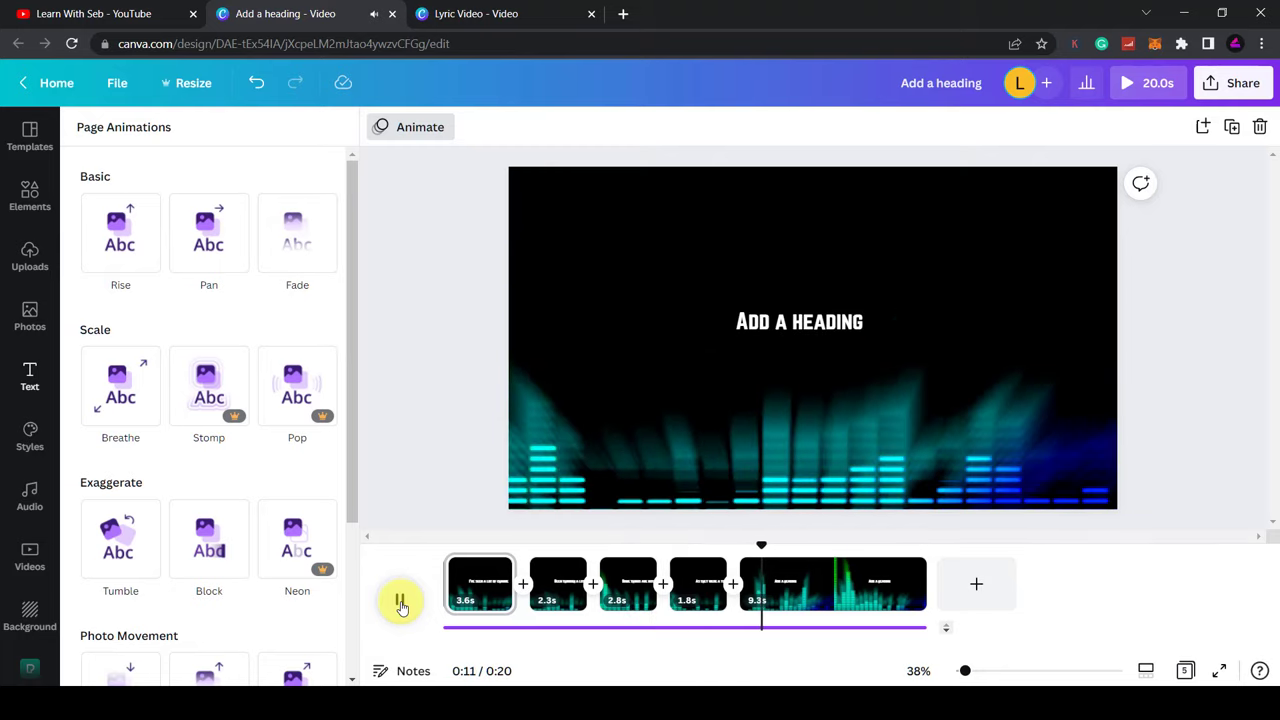
{"action": "left_click", "coordinate": [400, 603]}
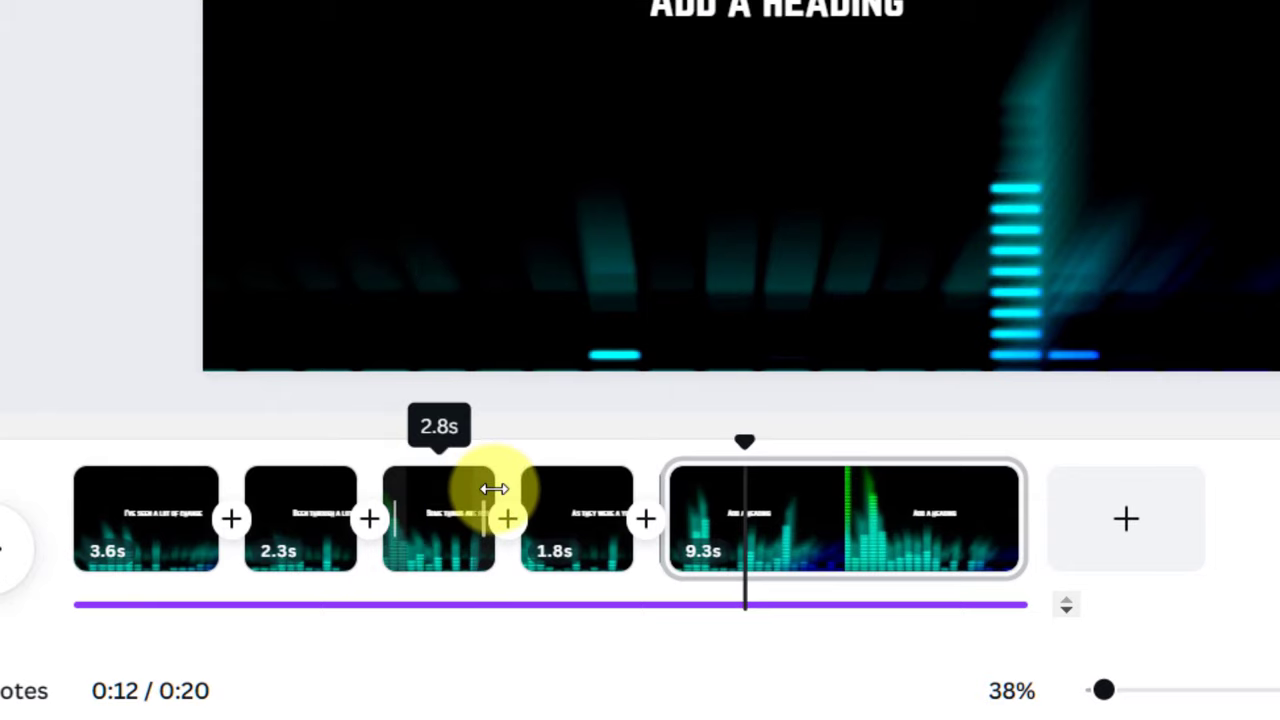
Drag the clip edges so page 3 lasts 3.0s and page 4 lasts 2.8s
{"action": "mouse_move", "coordinate": [505, 490]}
{"action": "left_mouse_down"}
{"action": "mouse_move", "coordinate": [606, 488]}
{"action": "mouse_move", "coordinate": [457, 491]}
{"action": "mouse_move", "coordinate": [502, 491]}
{"action": "left_mouse_up"}
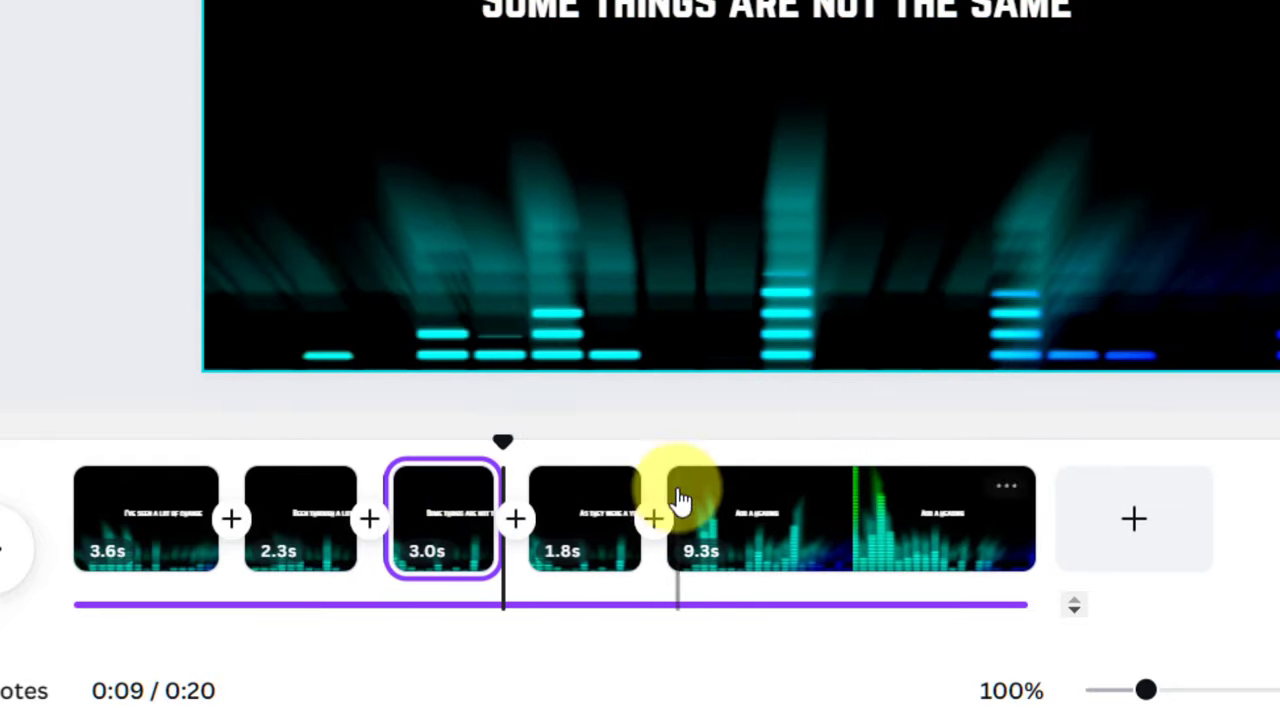
{"action": "left_click", "coordinate": [640, 481]}
{"action": "left_click_drag", "start_coordinate": [640, 481], "coordinate": [680, 491]}
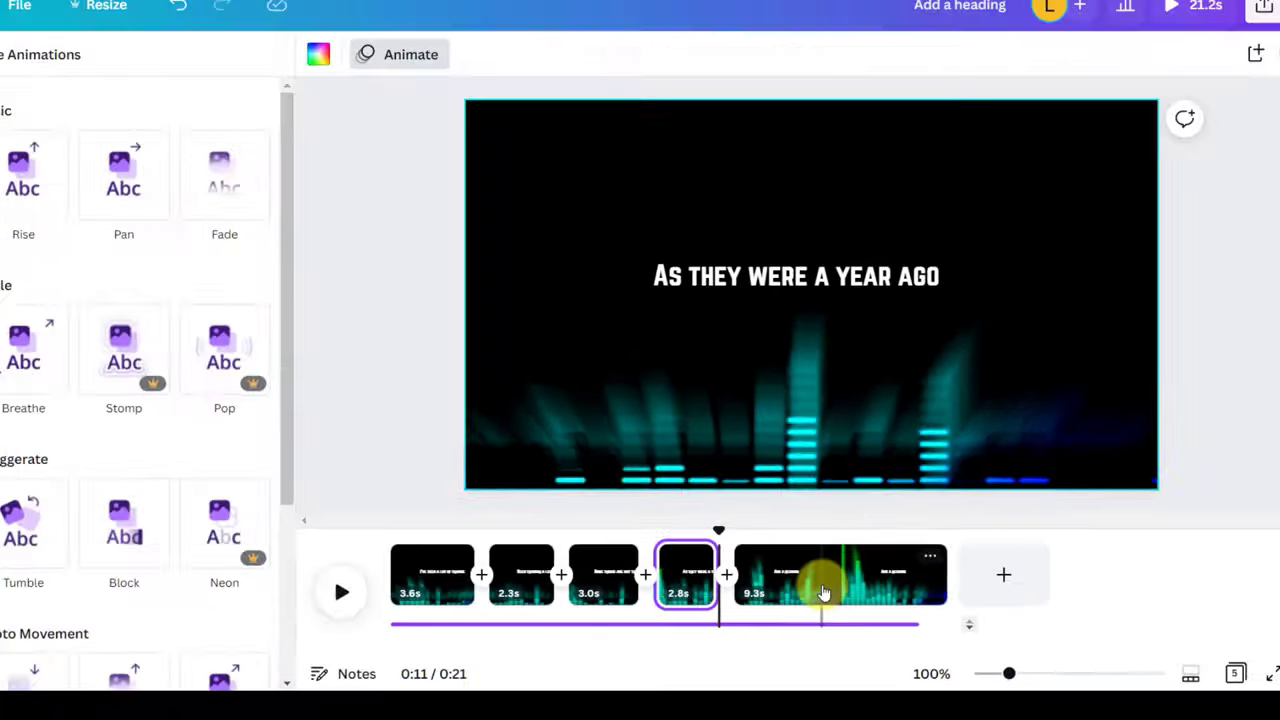
Copy the 9.3s visualiser clip and paste it twice at the end, reaching 39.8s
{"action": "left_click", "coordinate": [822, 594]}
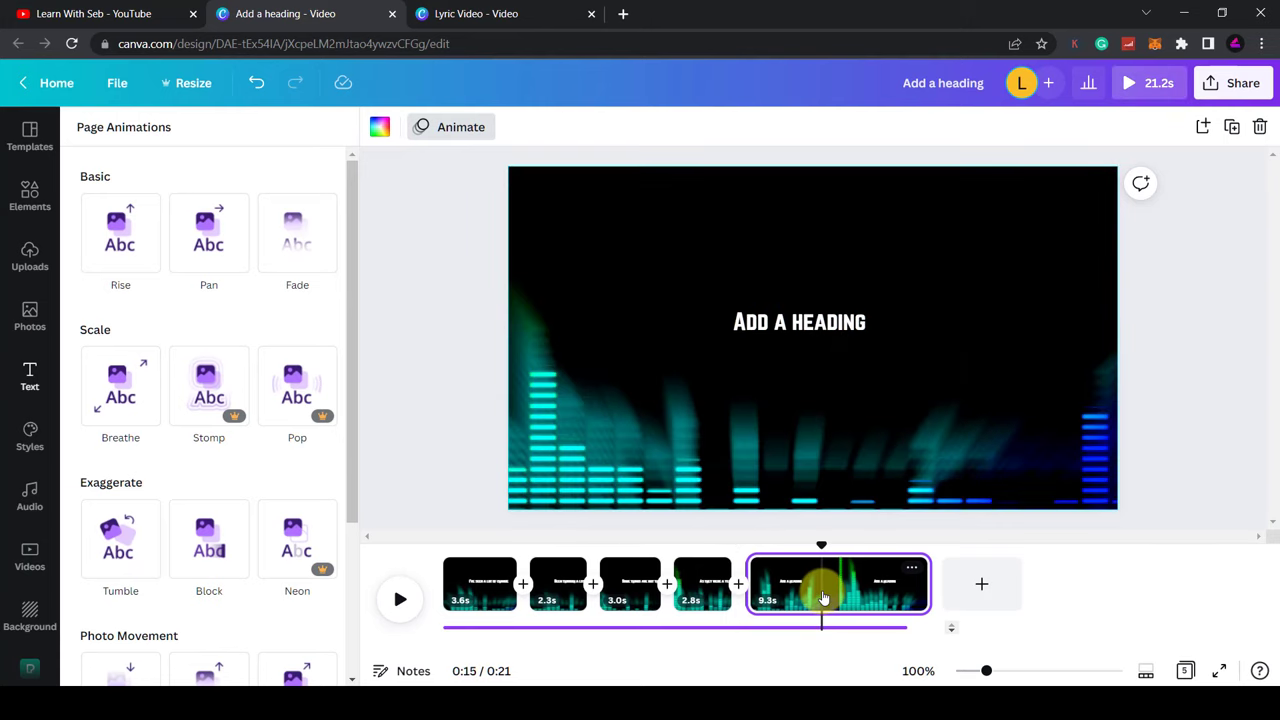
{"action": "key", "text": "ctrl+c"}
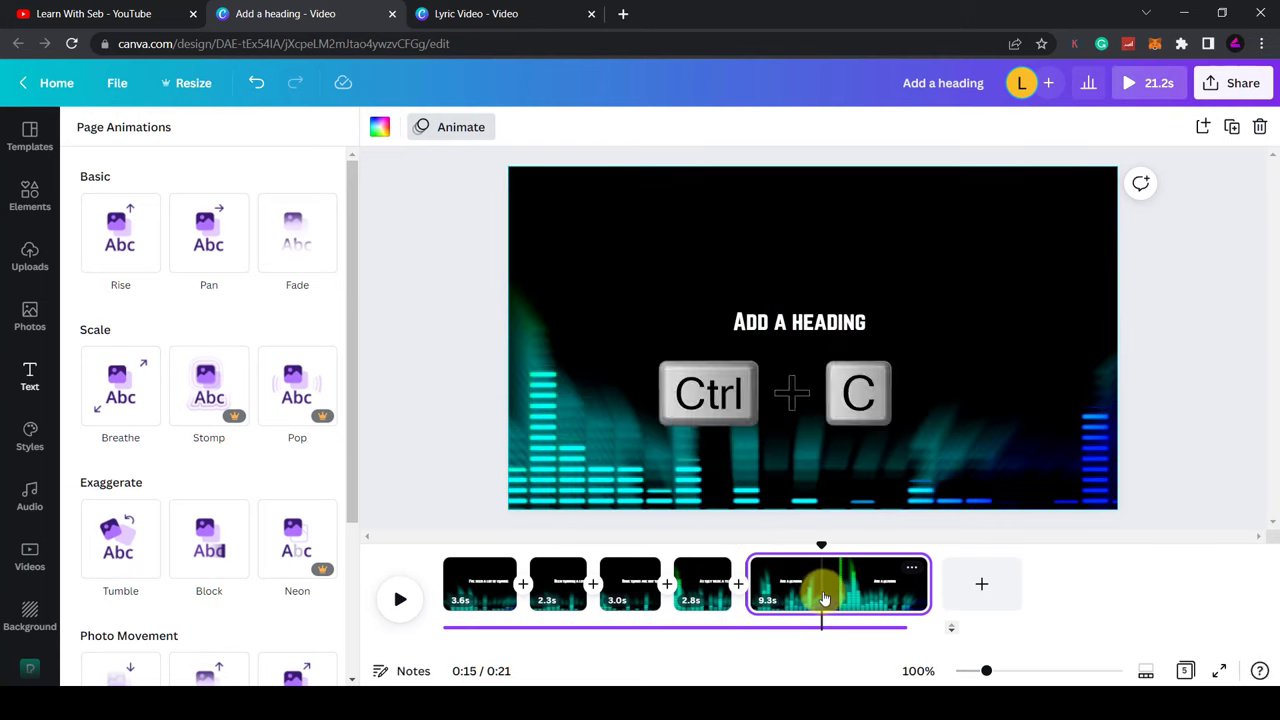
{"action": "left_click", "coordinate": [936, 569]}
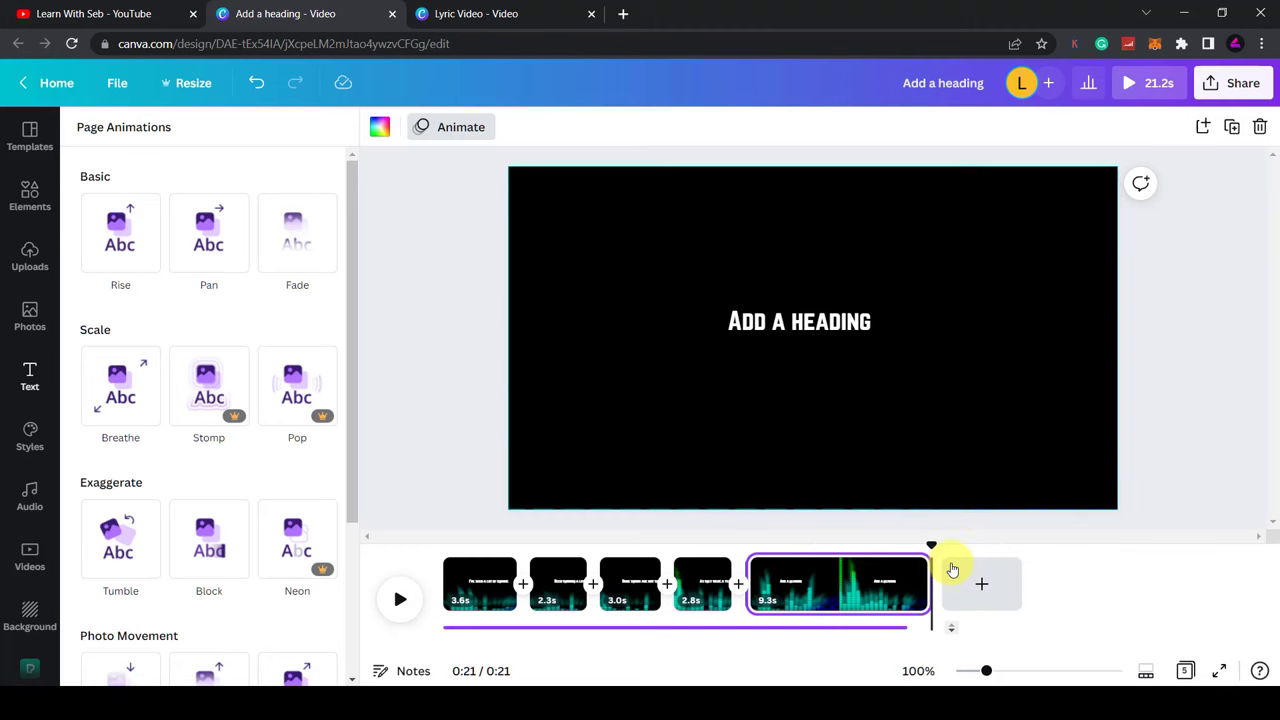
{"action": "key", "text": "ctrl+v"}
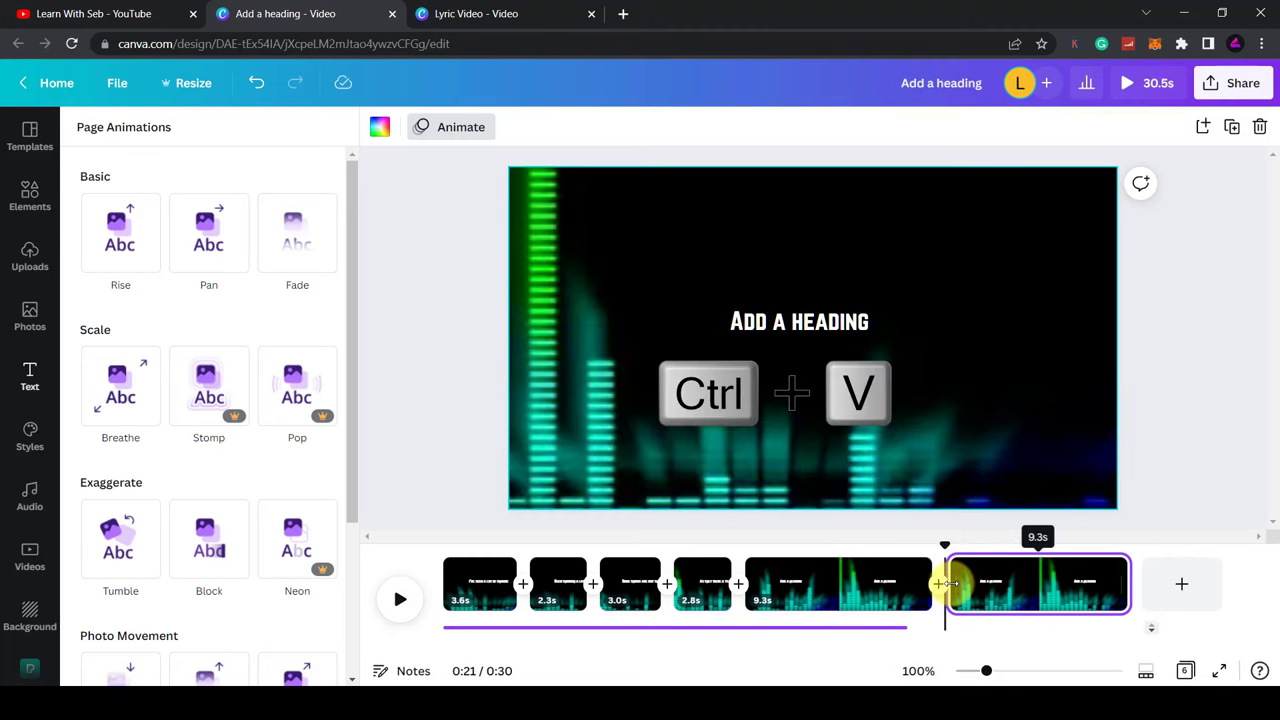
{"action": "key", "text": "ctrl+v"}
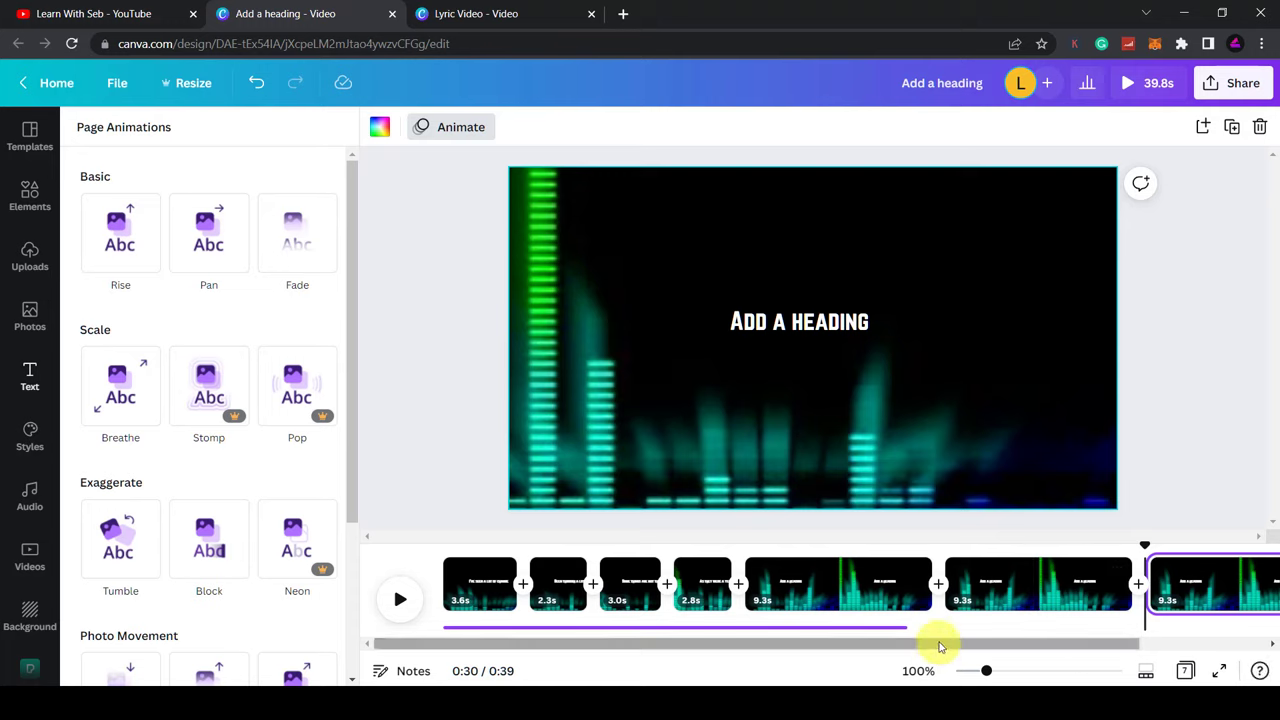
{"action": "left_click_drag", "start_coordinate": [940, 646], "coordinate": [1103, 632]}
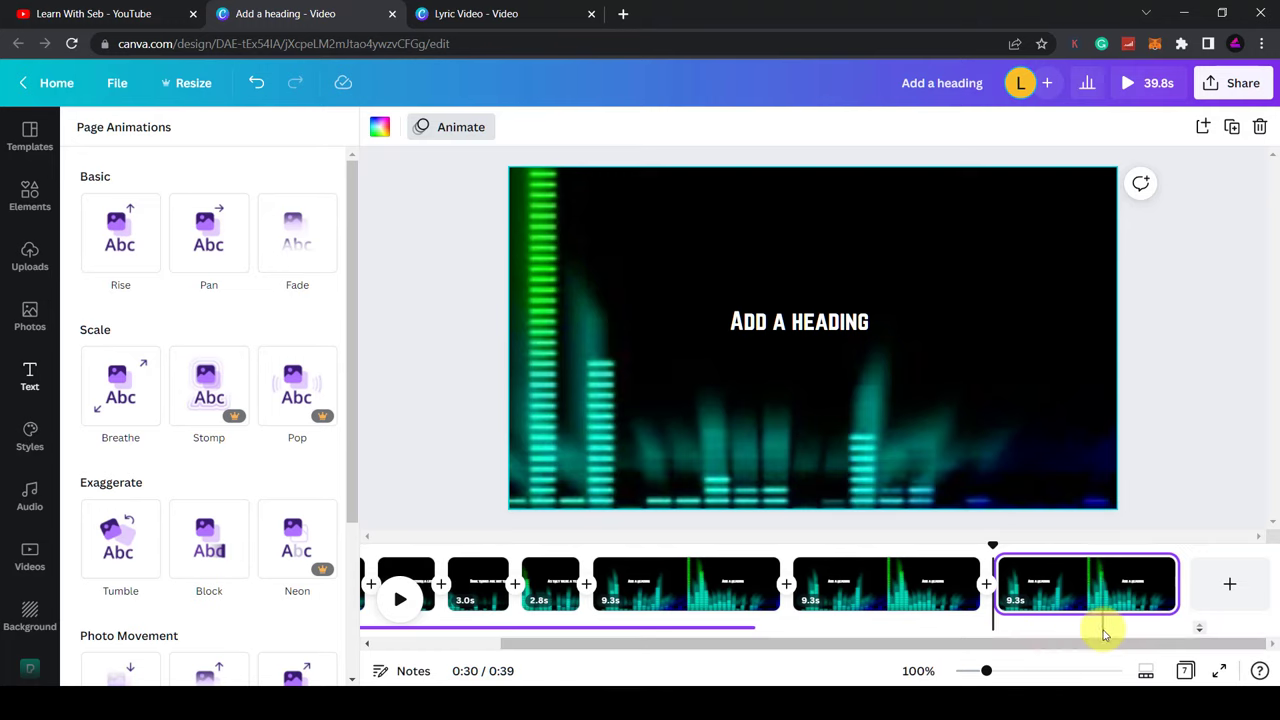